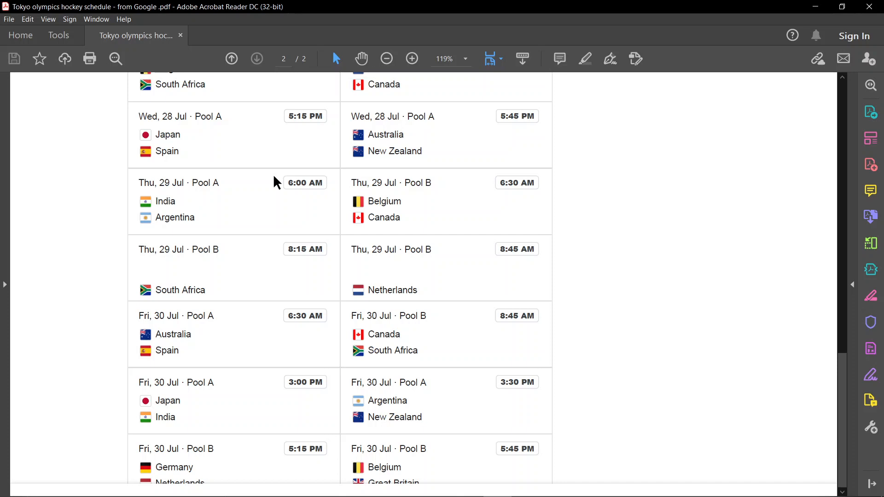
# Review the Pool A and Pool B matches in the hockey schedule PDF, then close Acrobat Reader
pyautogui.scroll(5, 549, 287)
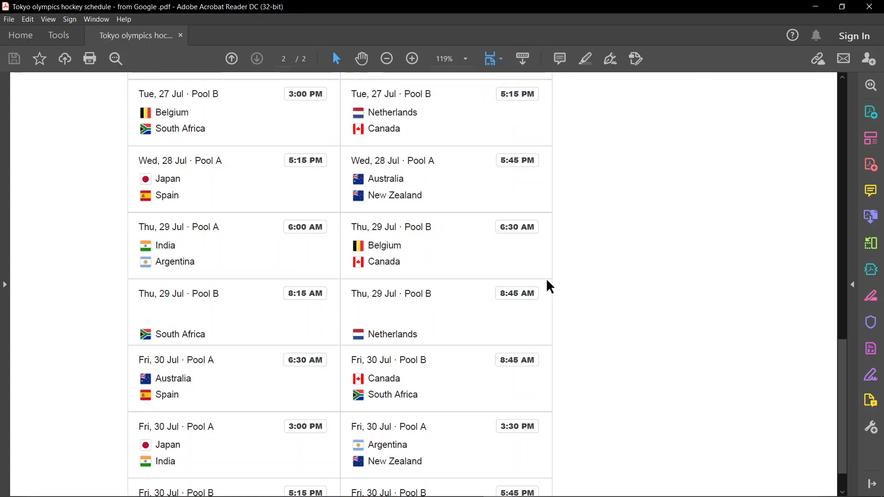
pyautogui.scroll(1, 549, 287)
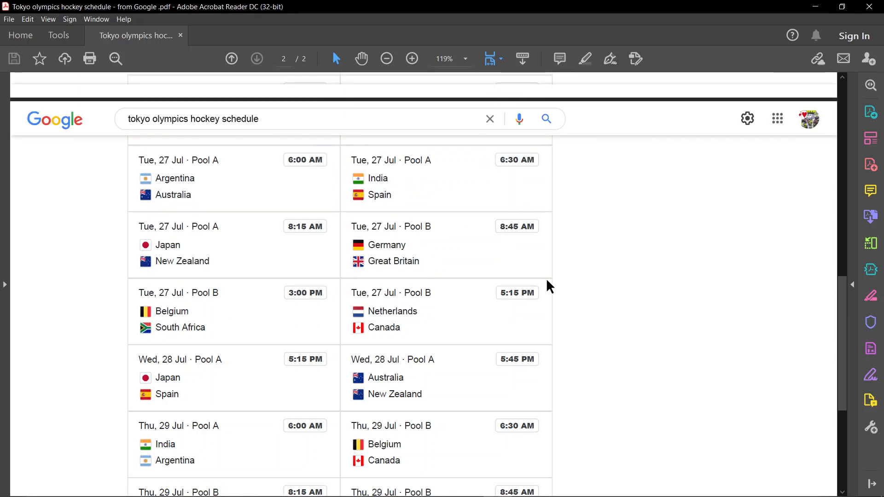
pyautogui.scroll(-1, 549, 286)
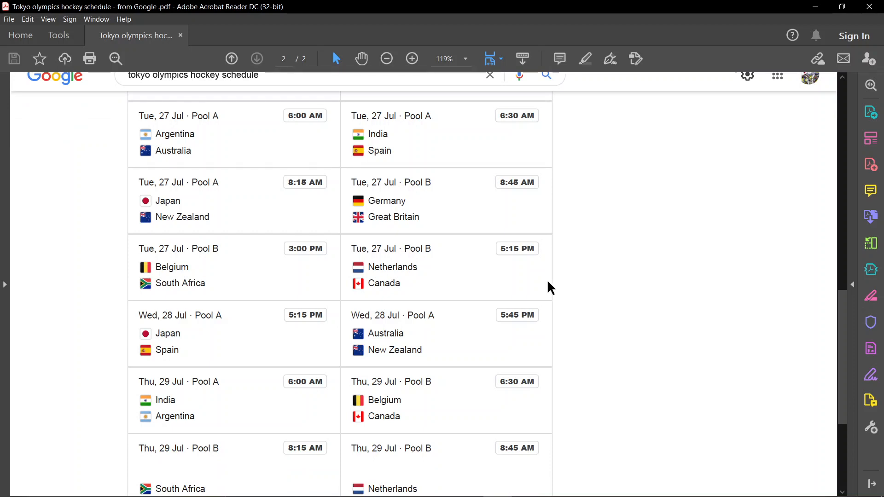
pyautogui.scroll(-2, 551, 288)
pyautogui.scroll(-2, 551, 288)
pyautogui.scroll(-2, 551, 288)
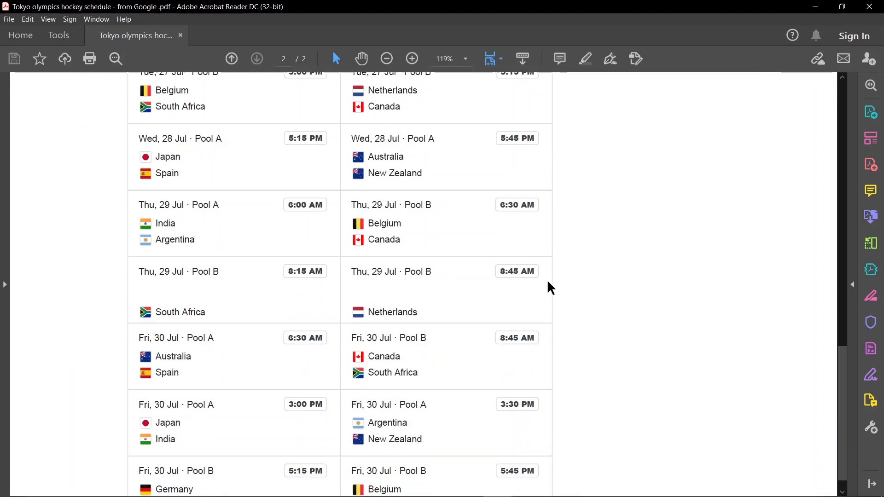
pyautogui.scroll(-1, 551, 288)
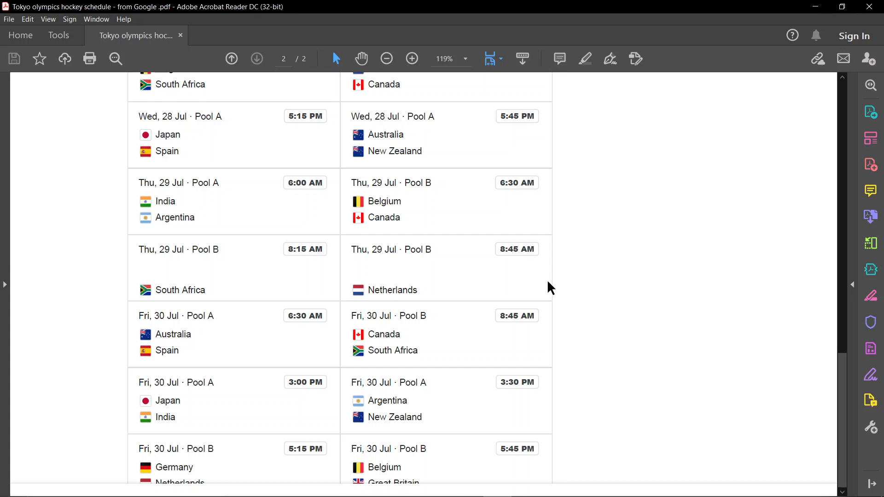
pyautogui.scroll(5, 552, 288)
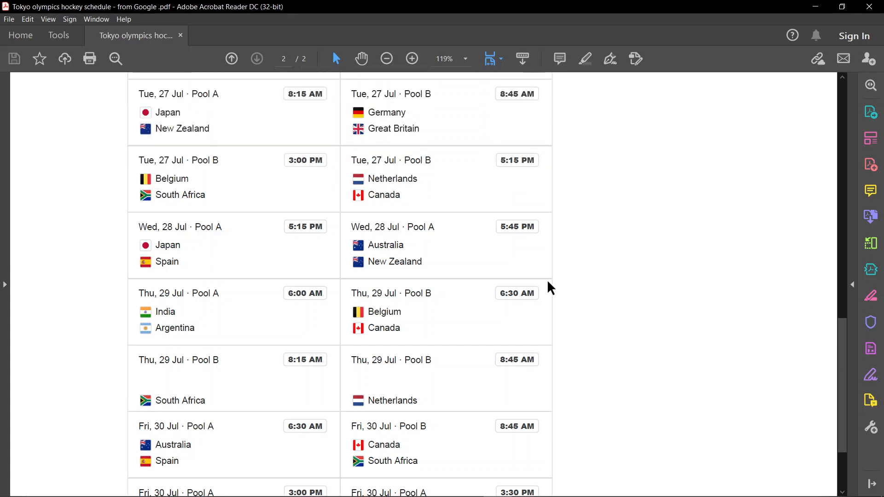
pyautogui.scroll(5, 551, 288)
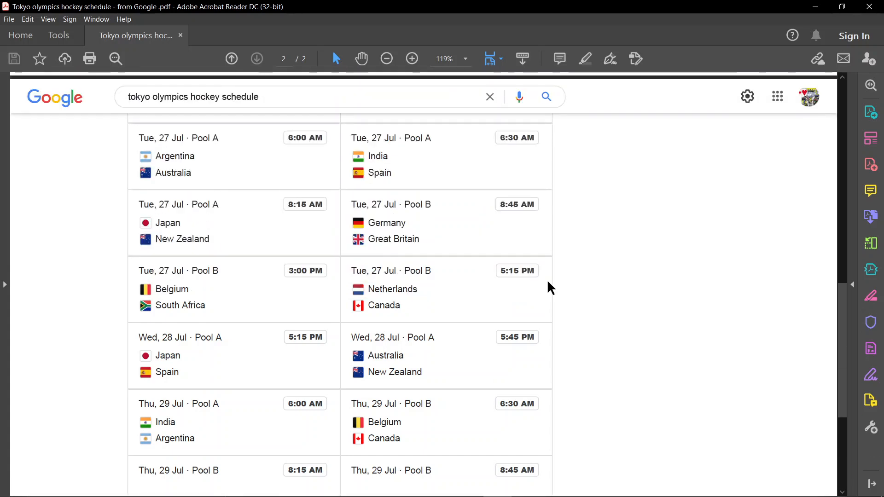
pyautogui.scroll(-8, 552, 288)
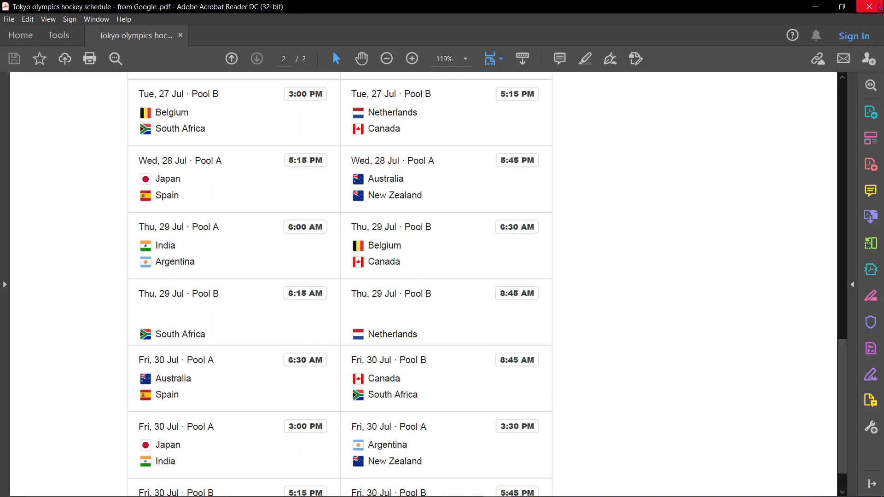
pyautogui.click(873, 6)
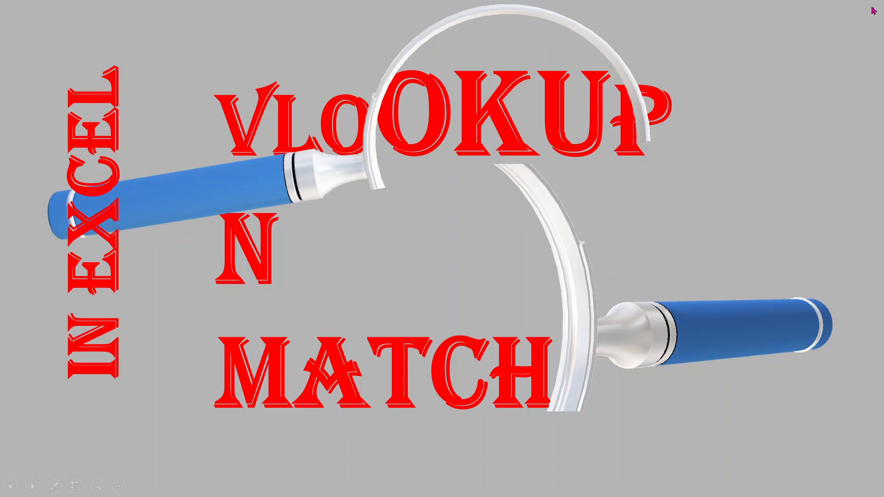
# Open the workbook Vlookup and Match explained.xlsx from the title slide's link
pyautogui.click(723, 322)
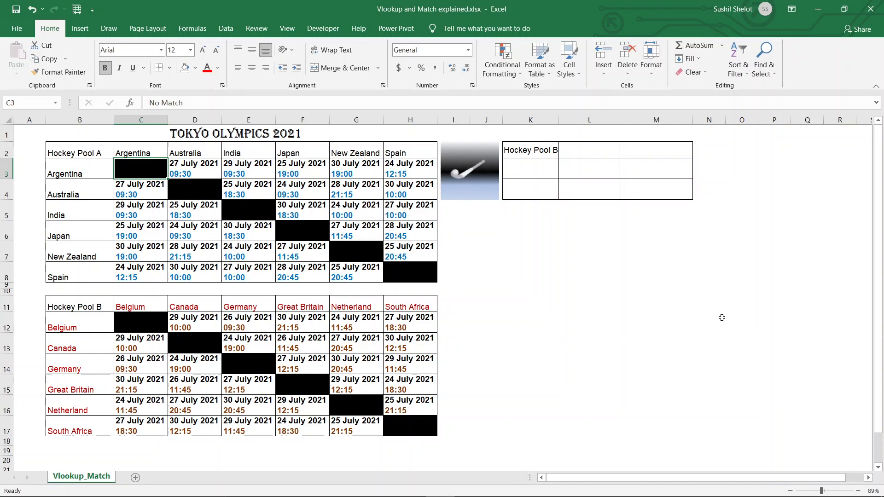
# Confirm K2 stays on Hockey Pool B, then set K3's validation to a list sourced from =$B$3:$B$8
pyautogui.click(523, 149)
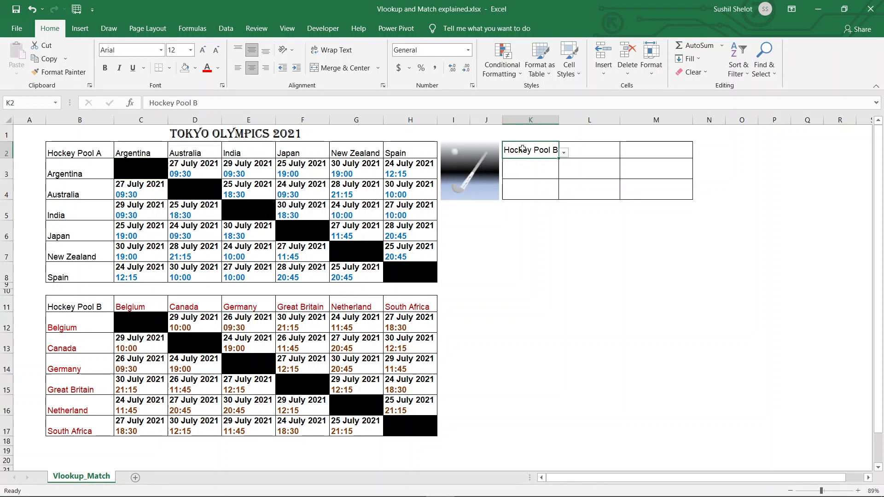
pyautogui.click(563, 154)
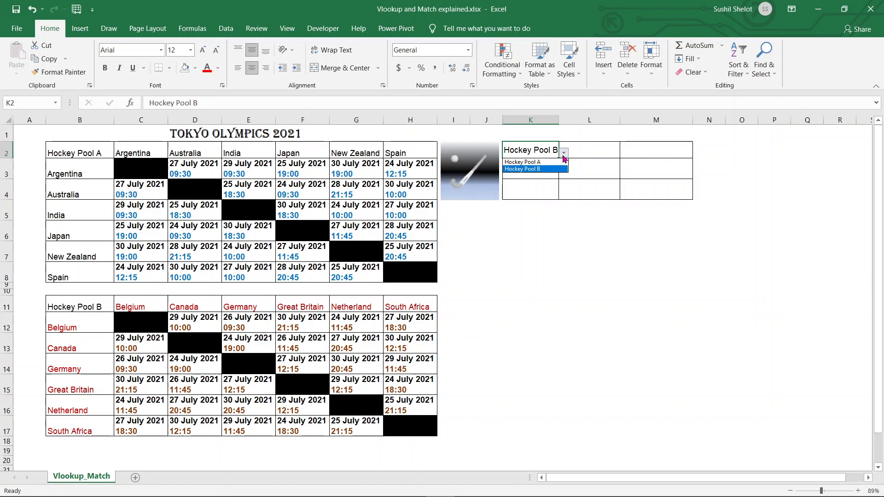
pyautogui.click(595, 250)
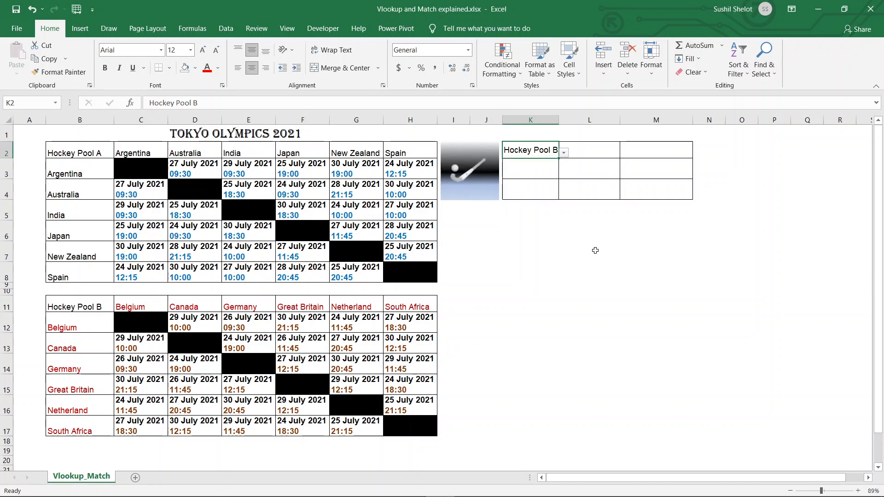
pyautogui.click(544, 172)
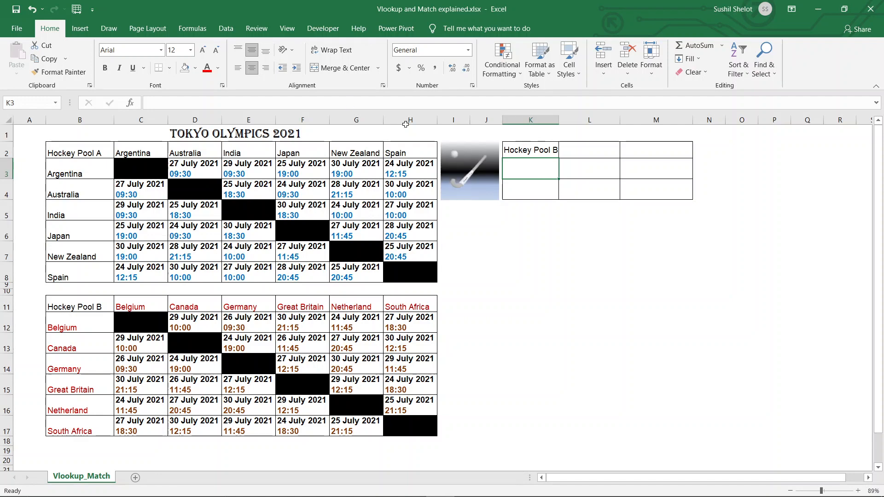
pyautogui.click(226, 28)
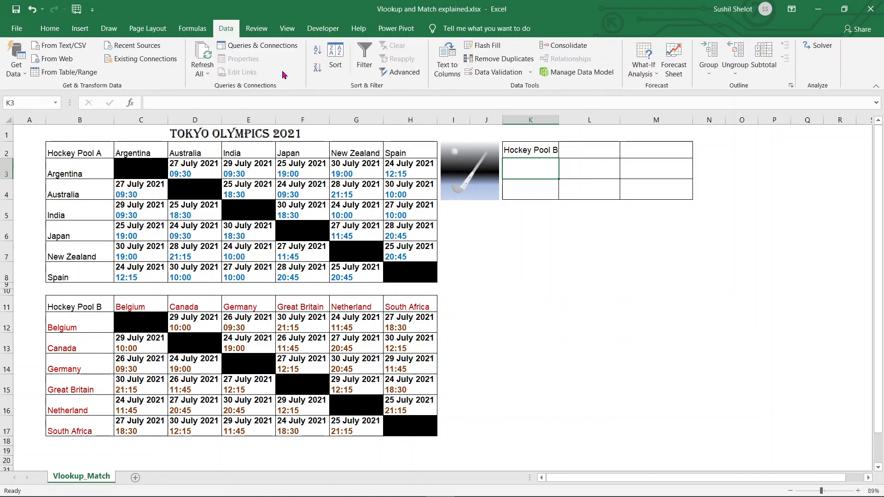
pyautogui.click(502, 72)
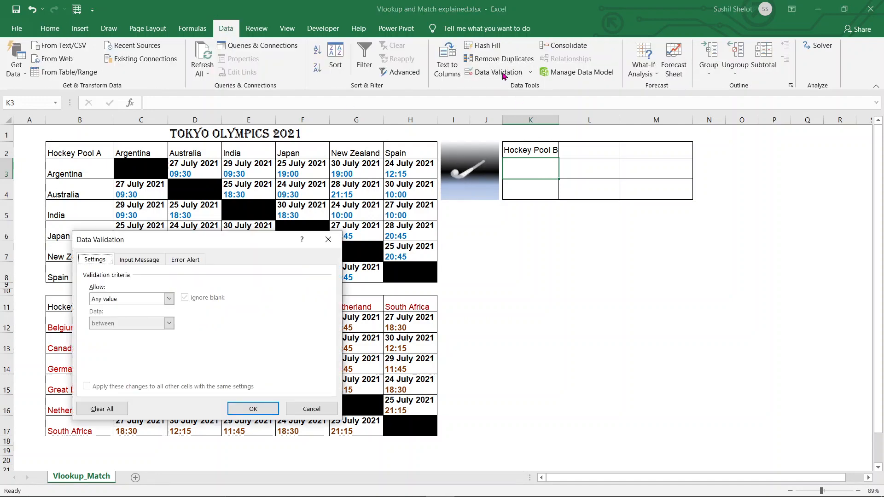
pyautogui.click(169, 299)
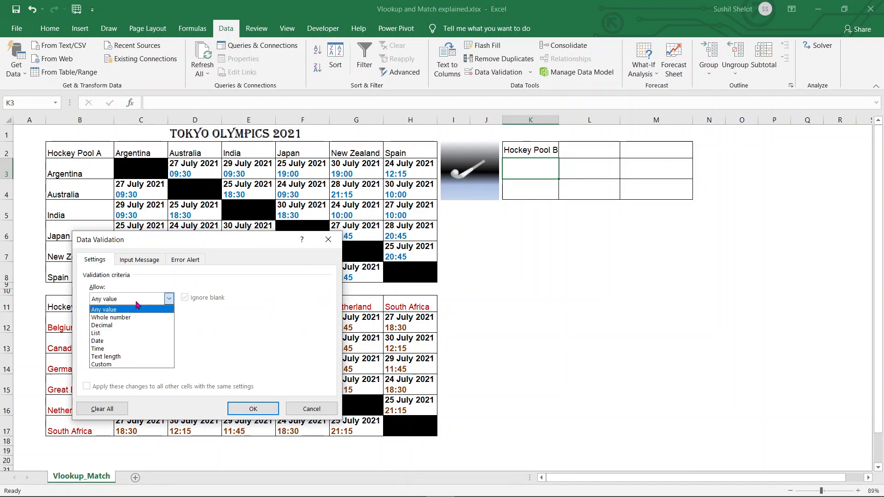
pyautogui.click(126, 333)
pyautogui.click(257, 348)
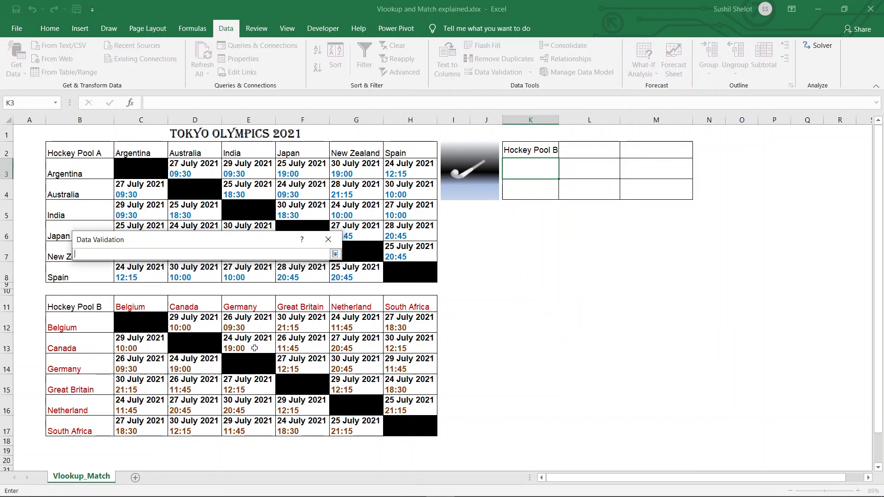
pyautogui.moveTo(80, 171); pyautogui.dragTo(73, 279)
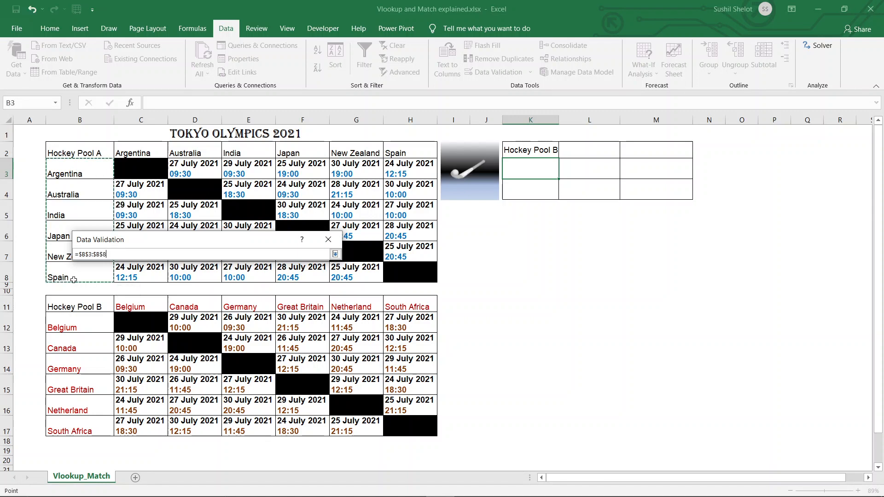
pyautogui.press('Return')
pyautogui.press('Return')
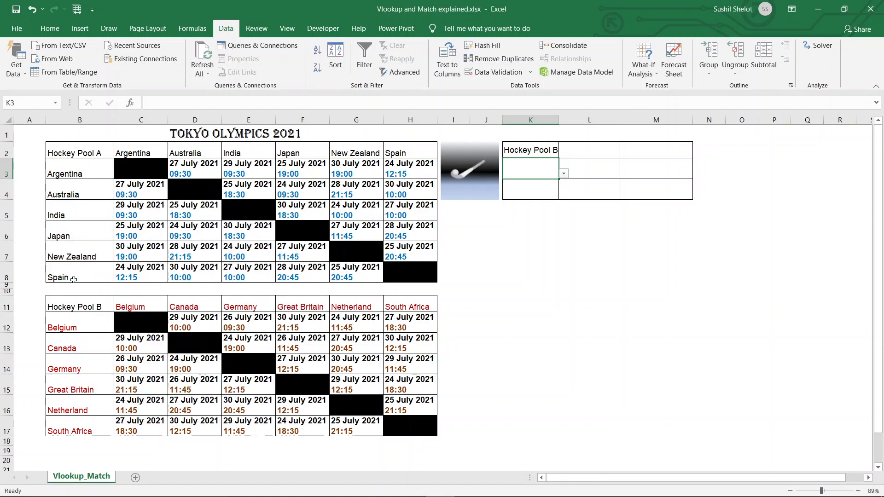
# Give L2 a list dropdown sourced from the Pool A team headers in row 2
pyautogui.click(587, 149)
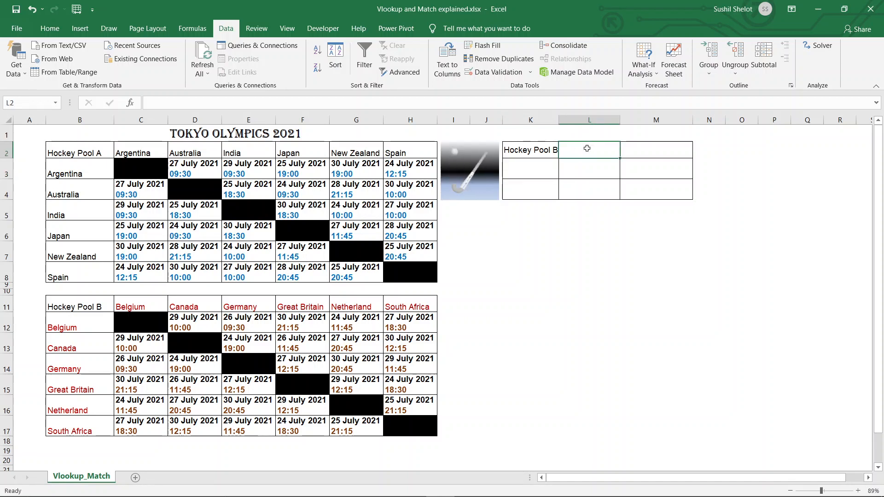
pyautogui.click(496, 75)
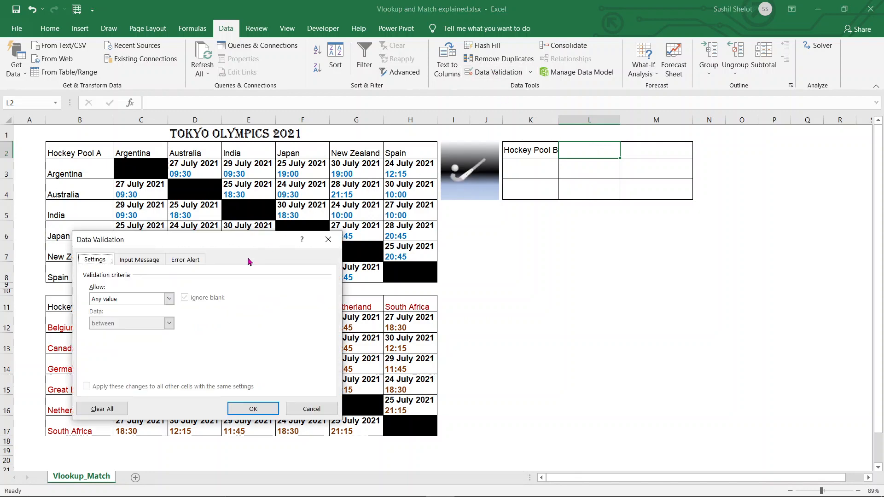
pyautogui.click(169, 299)
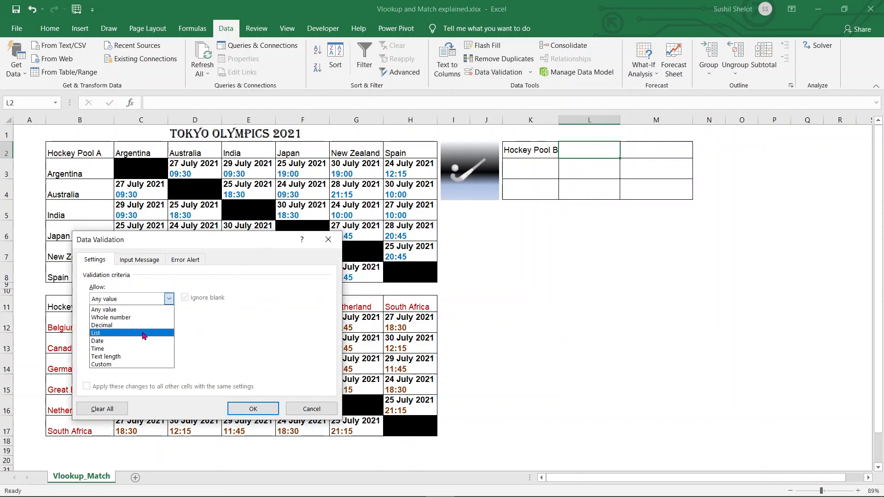
pyautogui.click(143, 335)
pyautogui.click(199, 346)
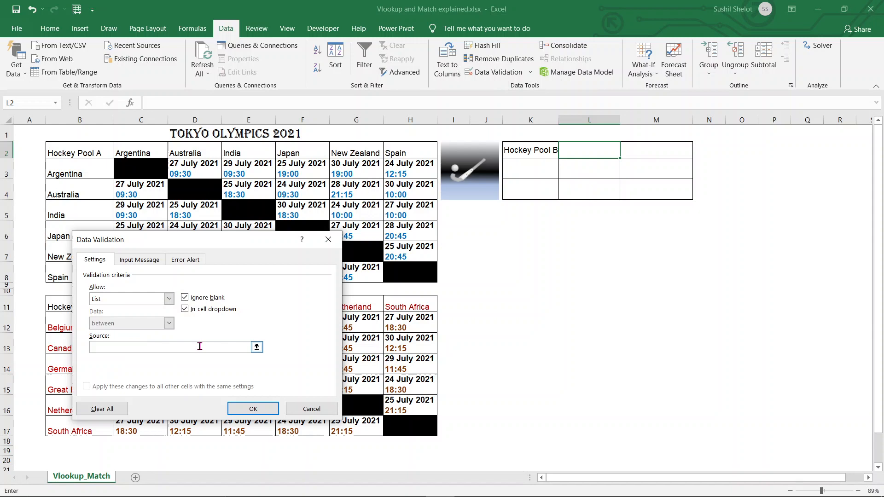
pyautogui.click(256, 347)
pyautogui.moveTo(134, 153); pyautogui.dragTo(392, 154)
pyautogui.press('Return')
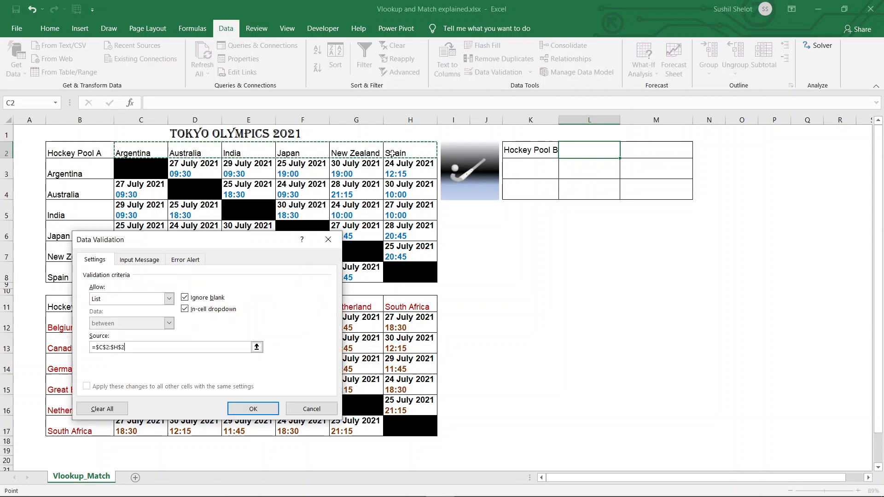
pyautogui.press('Return')
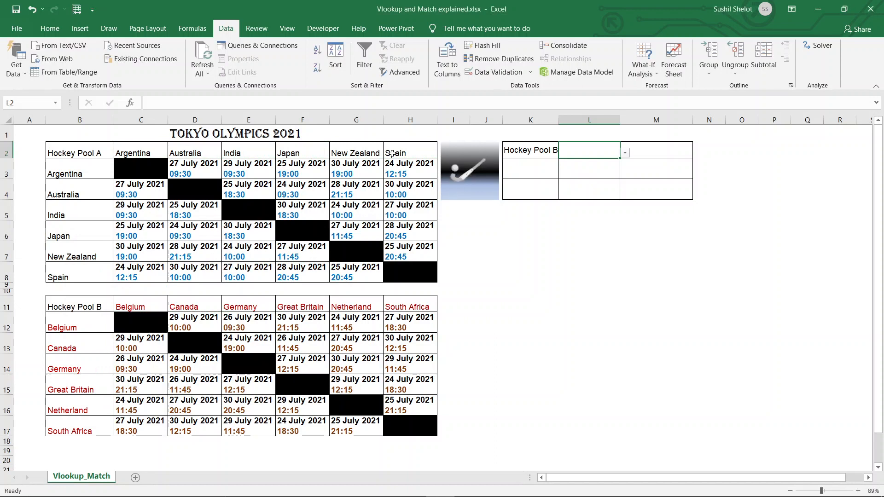
# Give K4 a list dropdown of the Pool B countries =$B$12:$B$17
pyautogui.click(546, 188)
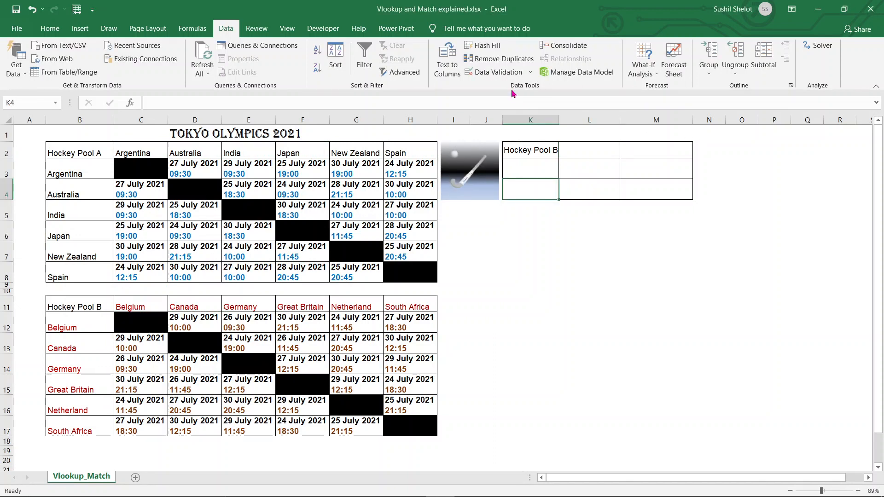
pyautogui.click(504, 76)
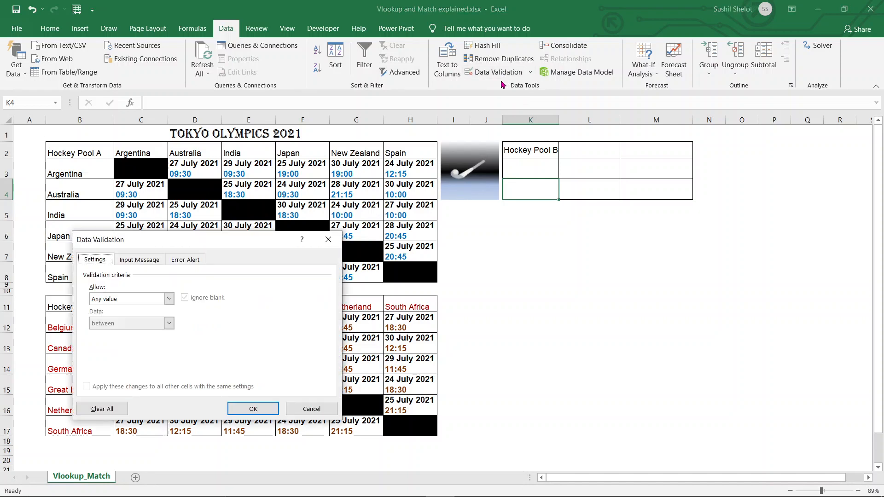
pyautogui.click(169, 299)
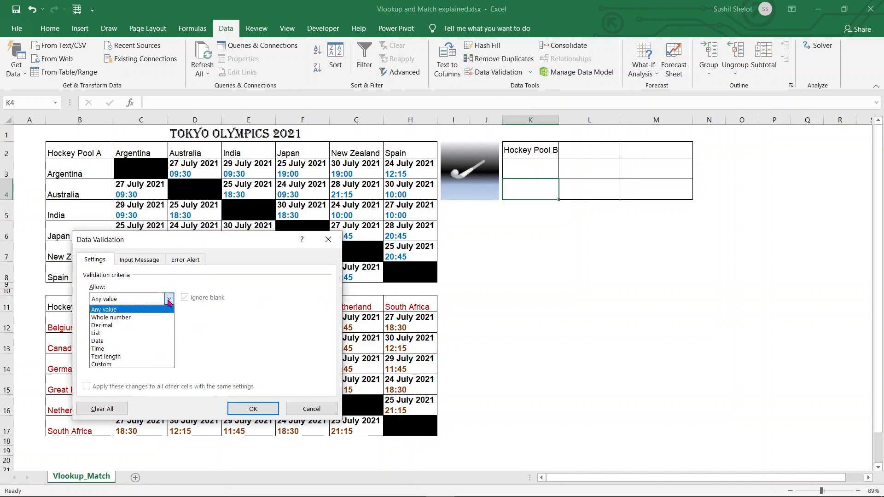
pyautogui.click(127, 334)
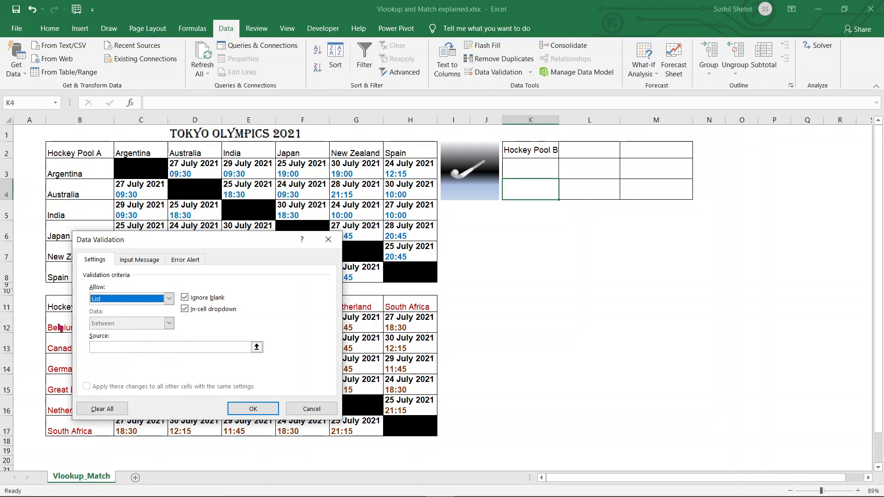
pyautogui.click(106, 345)
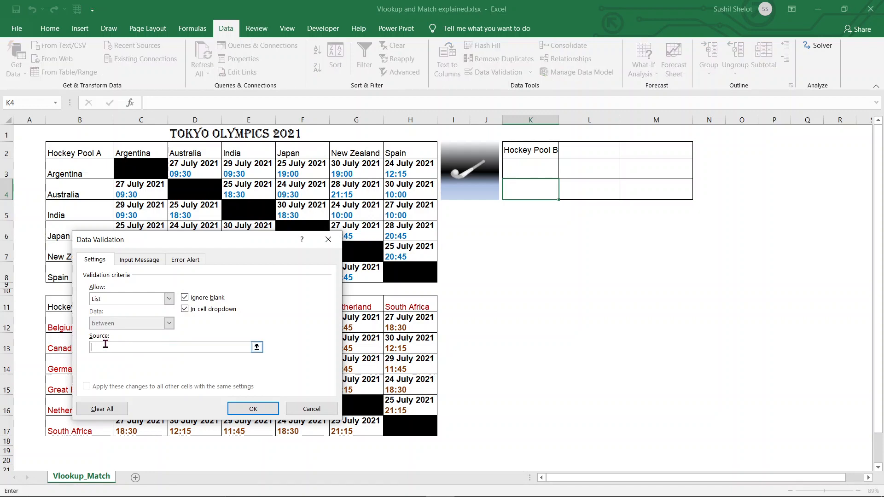
pyautogui.click(257, 347)
pyautogui.moveTo(88, 327); pyautogui.dragTo(86, 432)
pyautogui.press('Return')
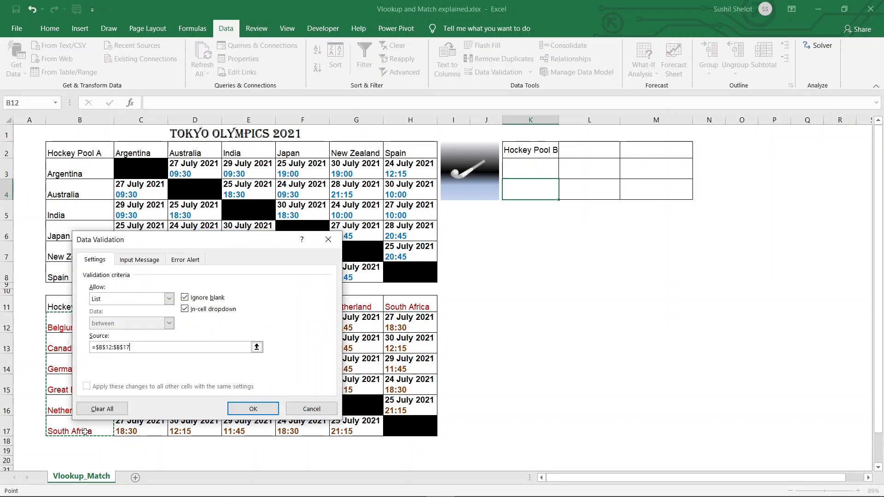
pyautogui.press('Return')
pyautogui.click(644, 152)
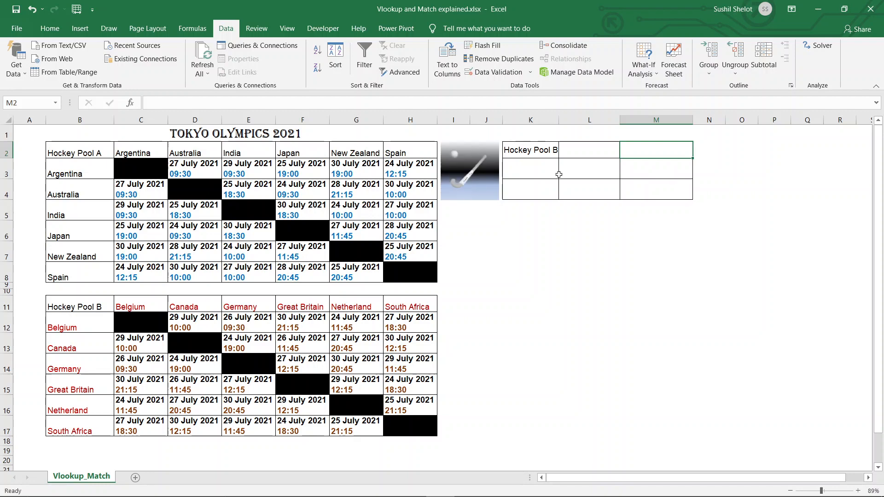
# Set M2's data validation to a list sourced from the Pool B header row =$C$11:$H$11
pyautogui.click(493, 80)
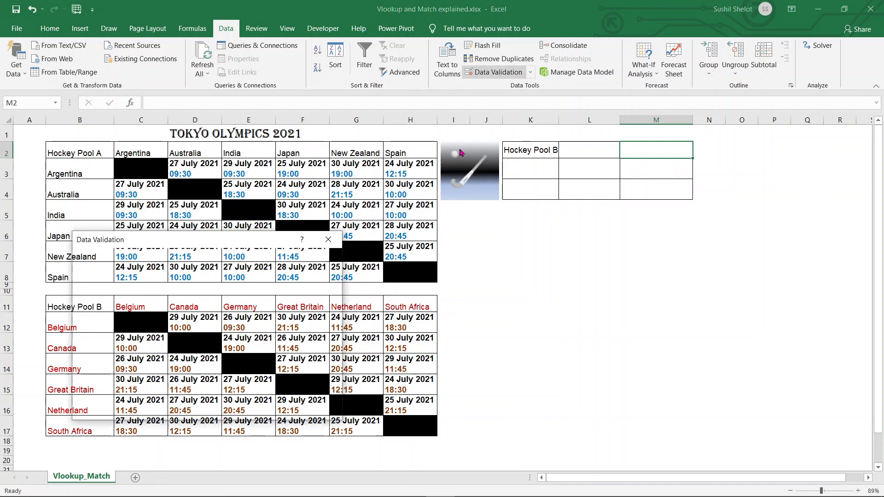
pyautogui.click(139, 303)
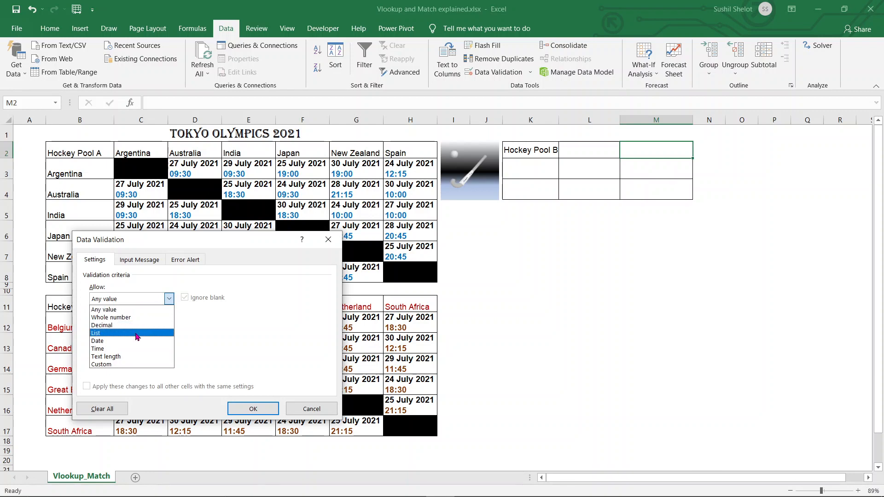
pyautogui.click(136, 333)
pyautogui.click(221, 346)
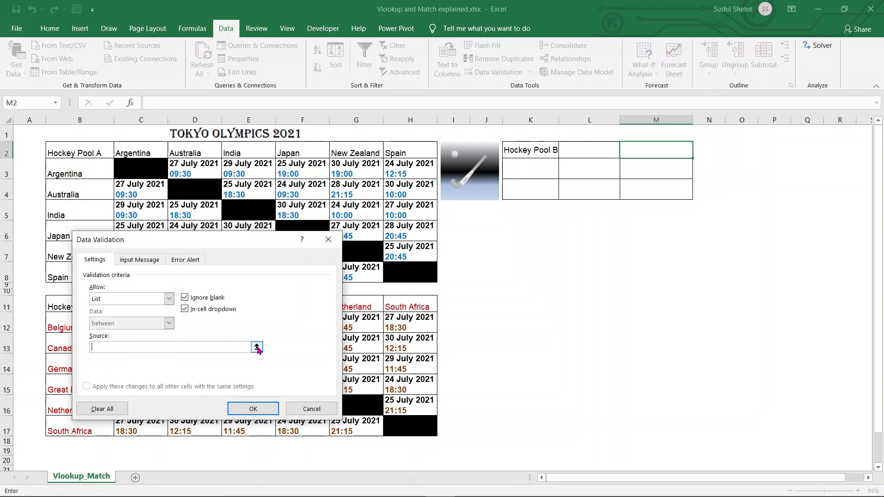
pyautogui.click(258, 348)
pyautogui.moveTo(157, 311); pyautogui.dragTo(385, 306)
pyautogui.press('Return')
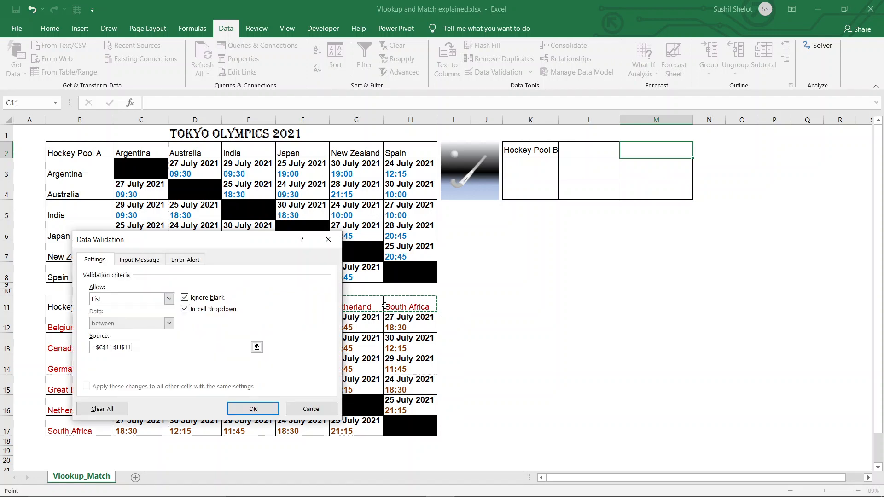
pyautogui.click(254, 411)
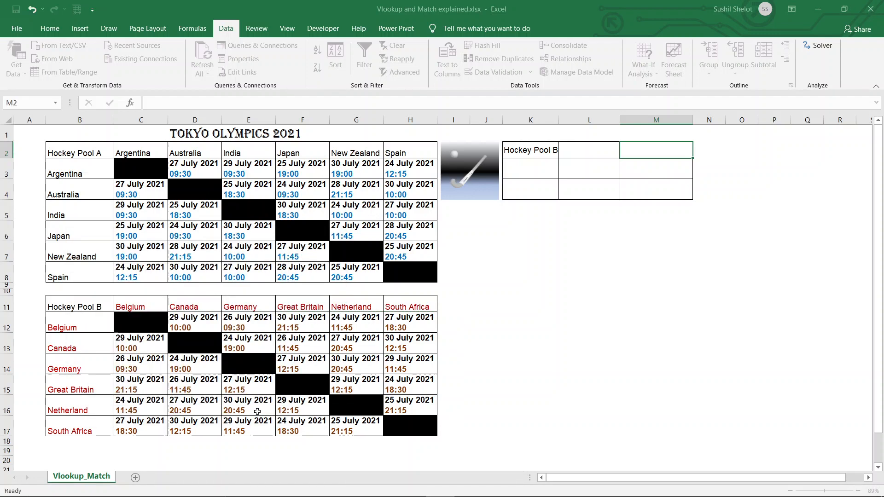
pyautogui.click(665, 323)
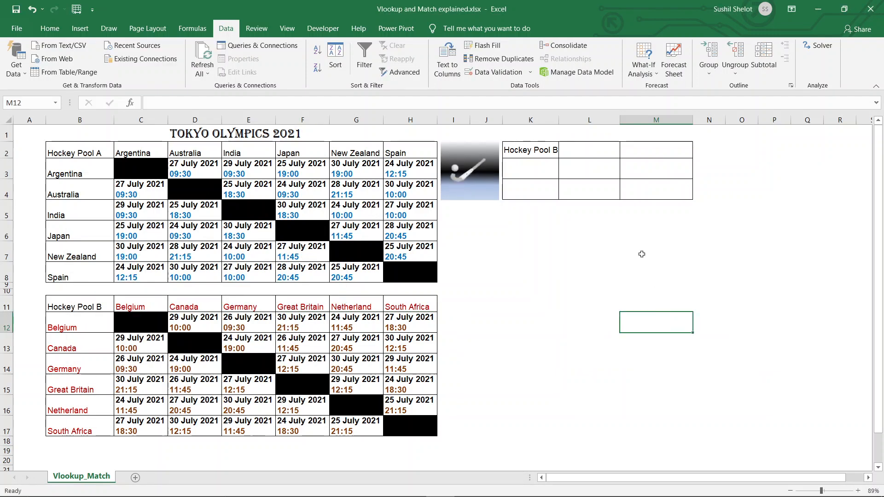
pyautogui.click(542, 169)
# Pick Argentina in K3 and Australia in L2 from their dropdowns
pyautogui.click(564, 174)
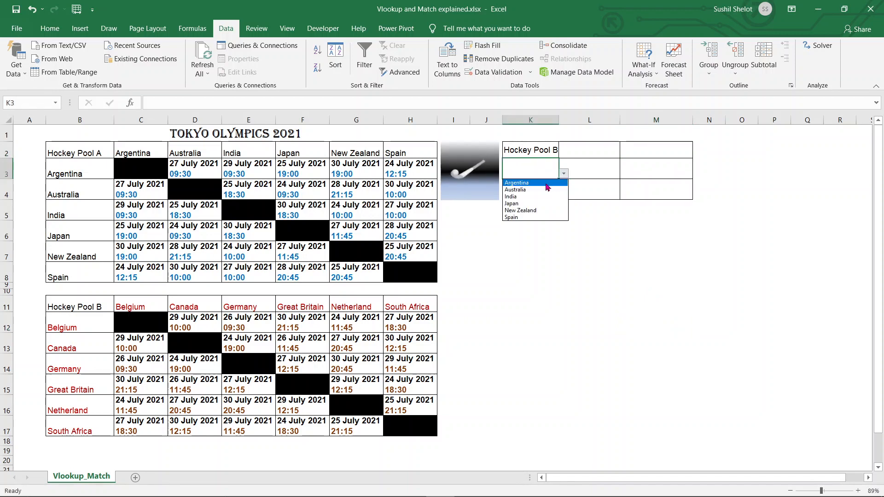
pyautogui.click(545, 183)
pyautogui.click(585, 153)
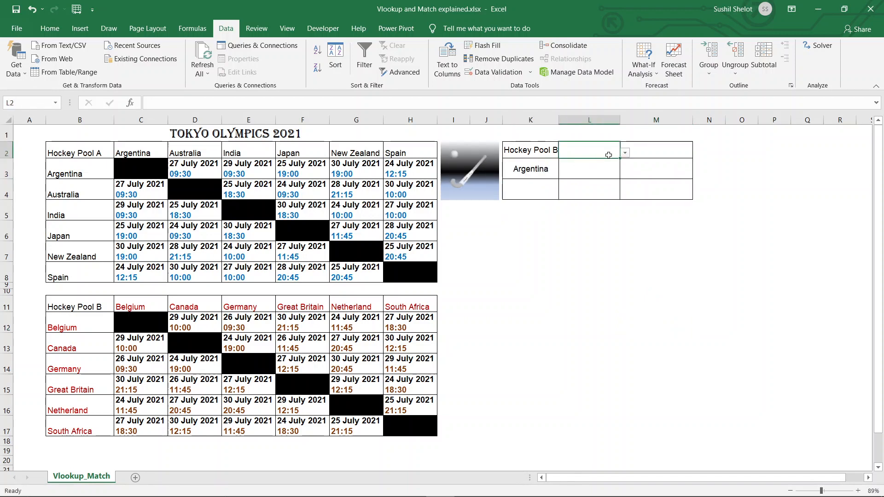
pyautogui.click(625, 152)
pyautogui.click(619, 155)
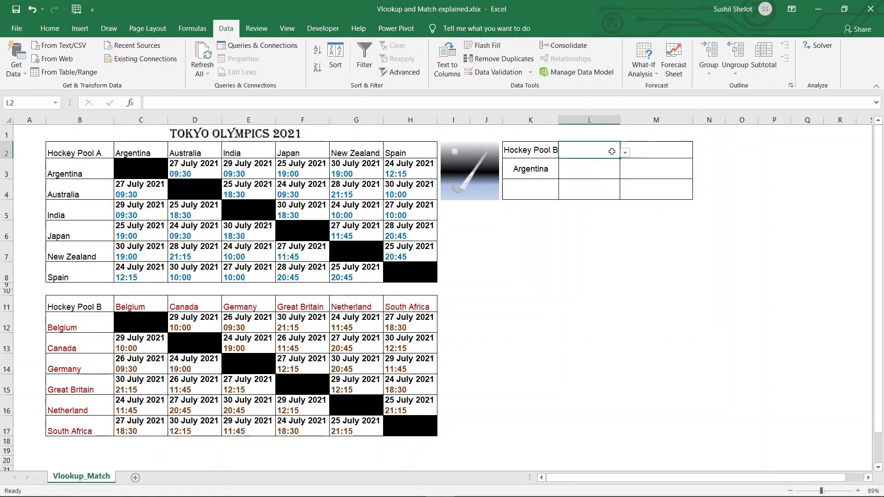
pyautogui.click(625, 152)
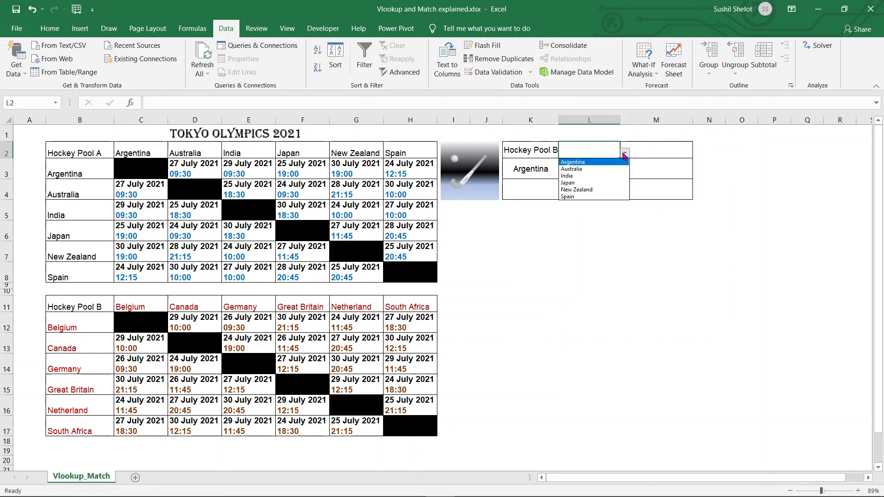
pyautogui.click(605, 170)
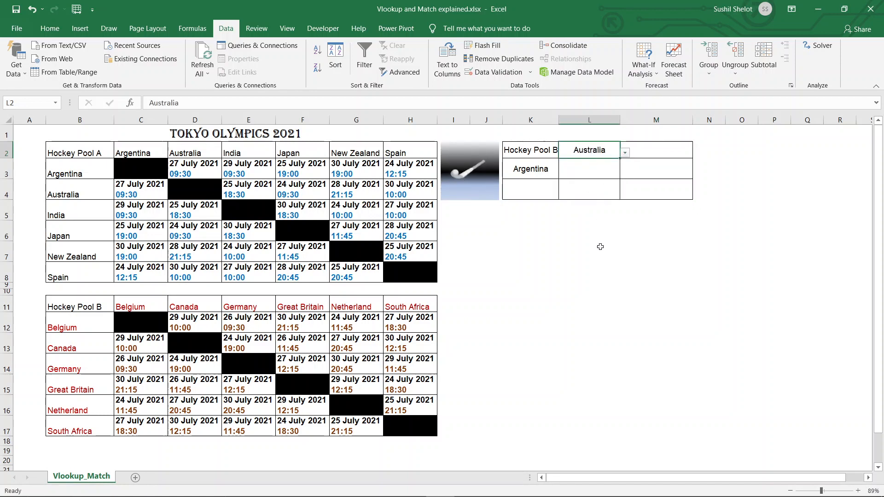
# Pick Great Britain in K4 and Netherland in M2 from their dropdowns
pyautogui.click(556, 192)
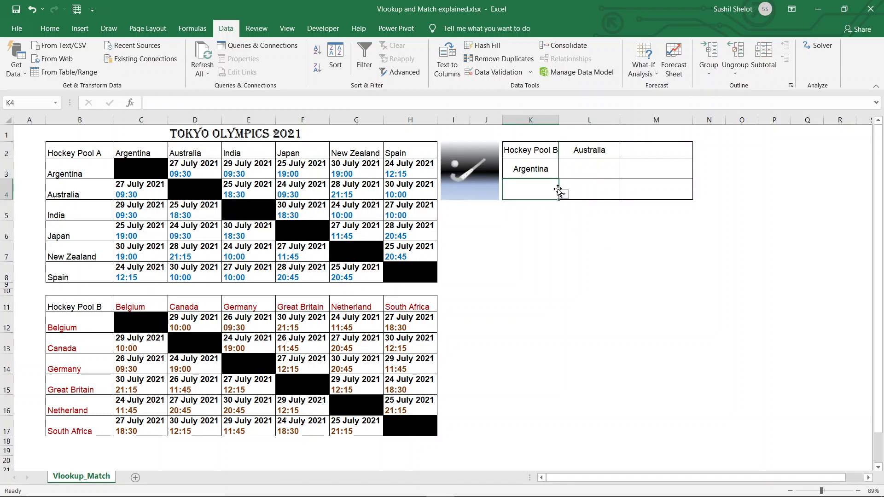
pyautogui.click(563, 195)
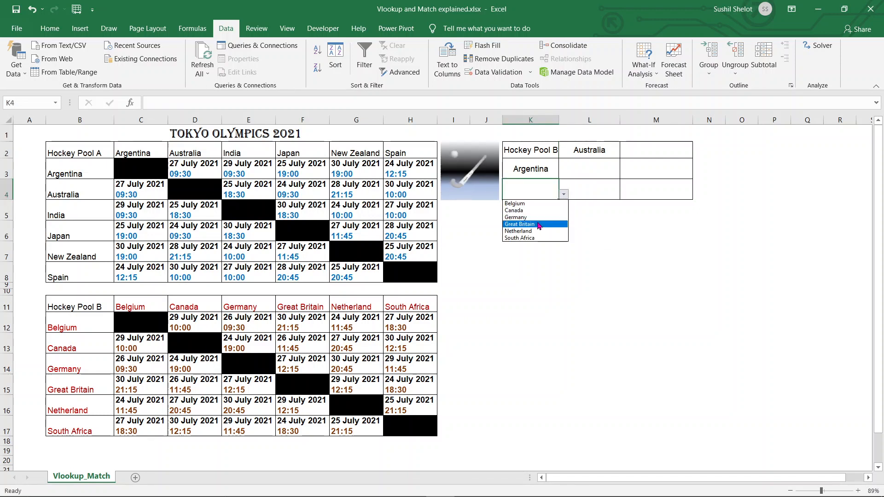
pyautogui.click(538, 226)
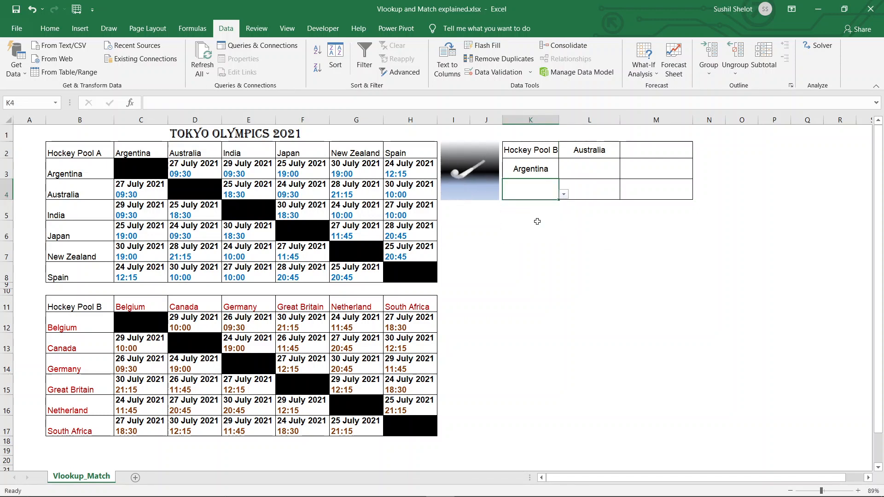
pyautogui.click(657, 149)
pyautogui.click(698, 152)
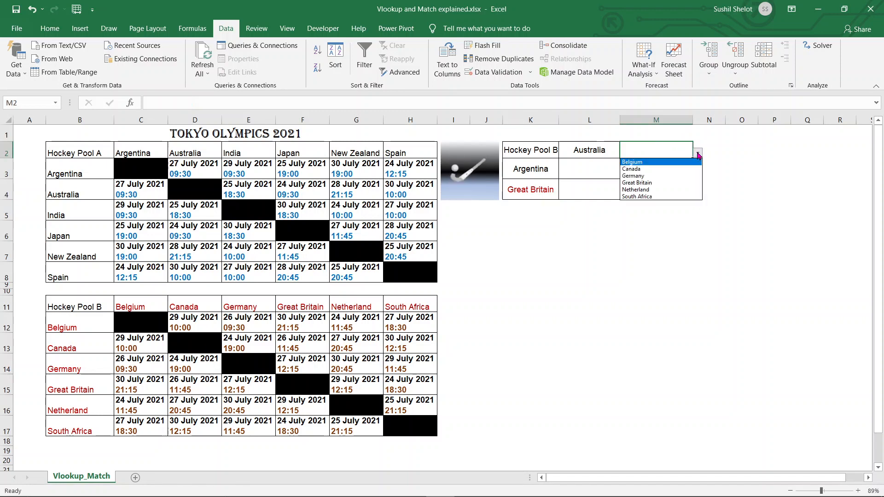
pyautogui.click(649, 191)
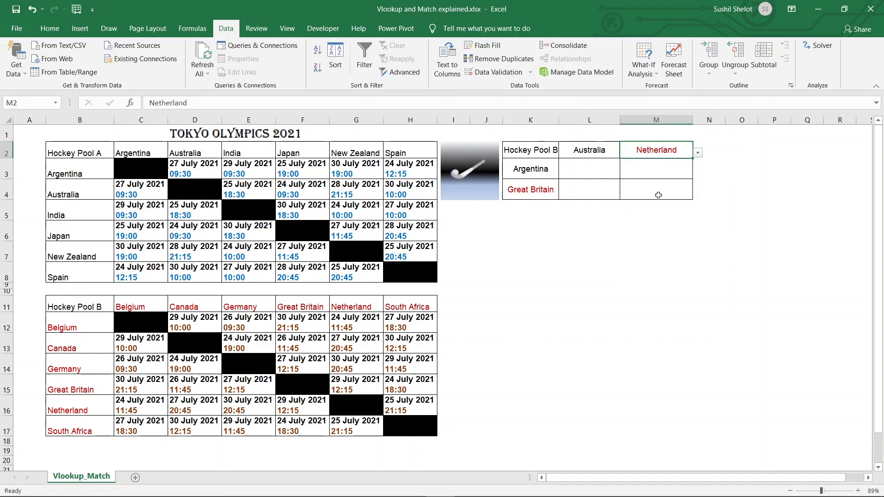
pyautogui.click(763, 223)
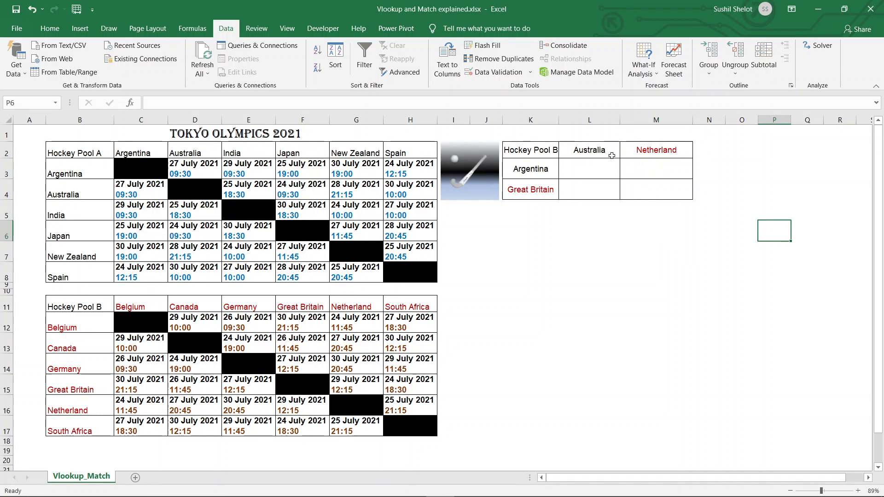
# Switch K3 to India via its dropdown, then inspect the blacked-out cell C3
pyautogui.click(550, 172)
pyautogui.click(564, 174)
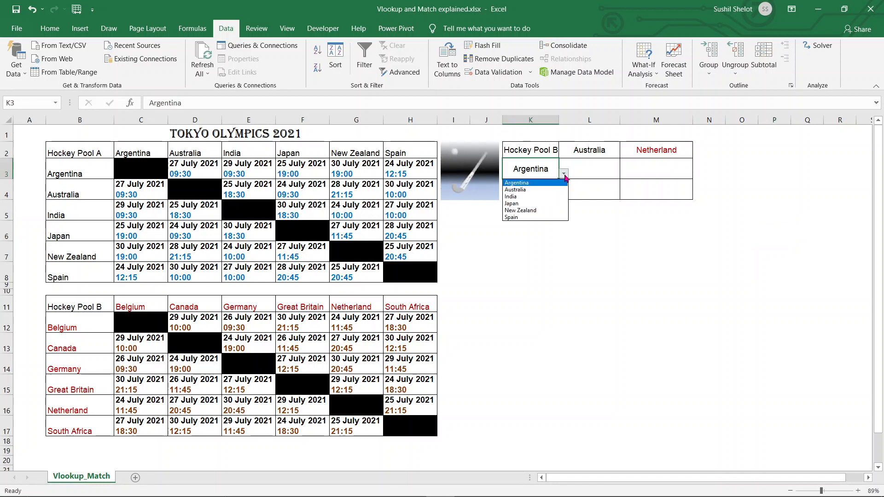
pyautogui.click(539, 190)
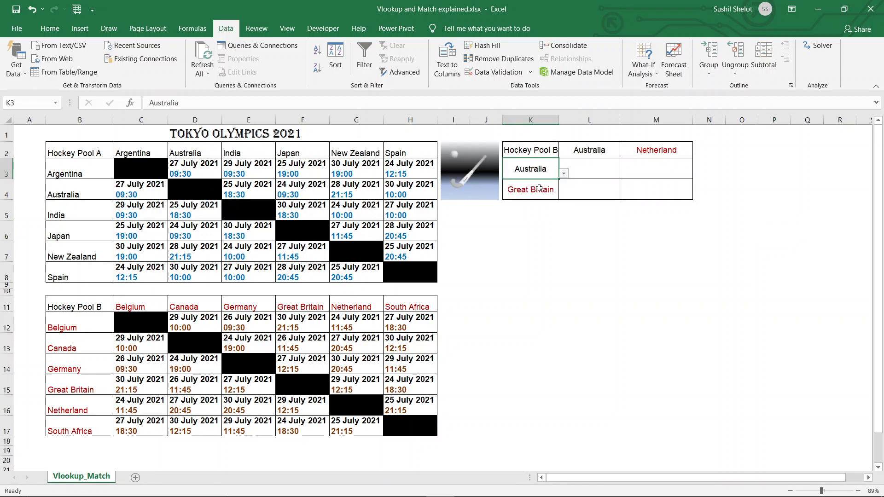
pyautogui.click(589, 150)
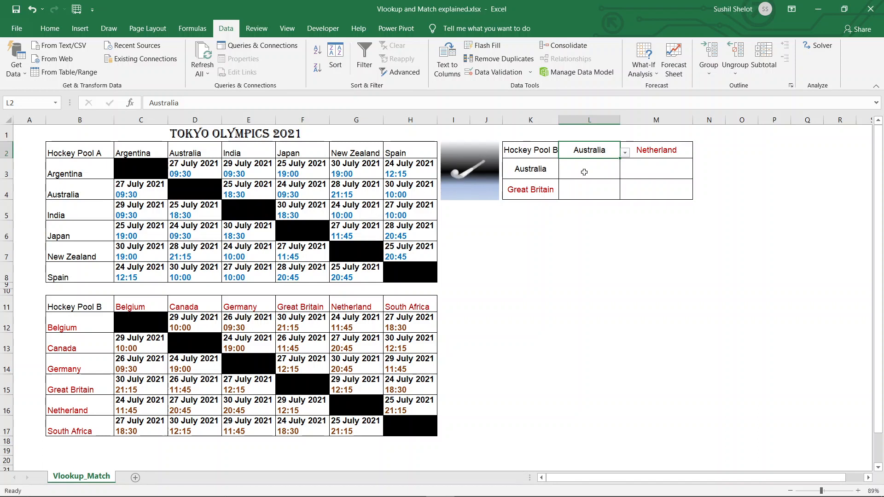
pyautogui.click(540, 168)
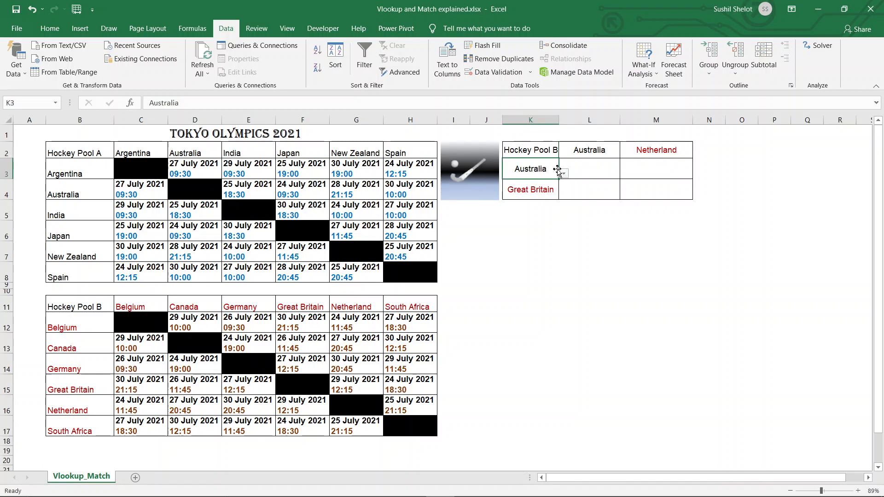
pyautogui.click(562, 175)
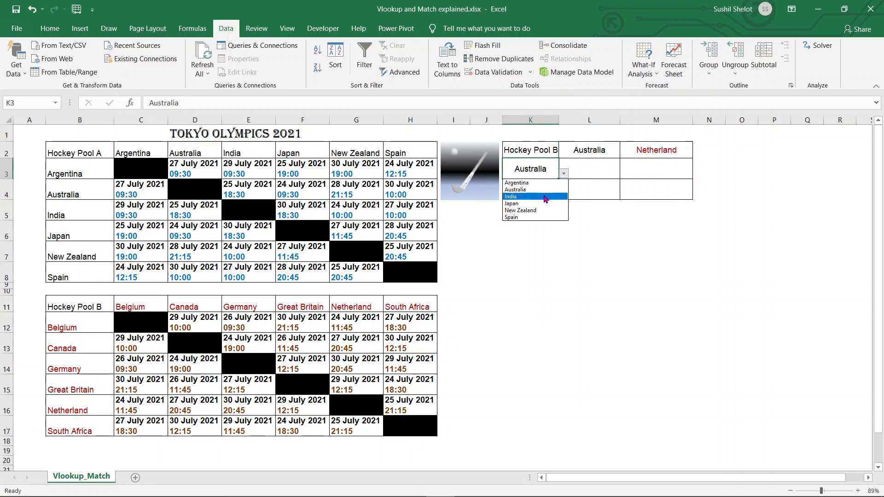
pyautogui.click(546, 198)
pyautogui.click(612, 236)
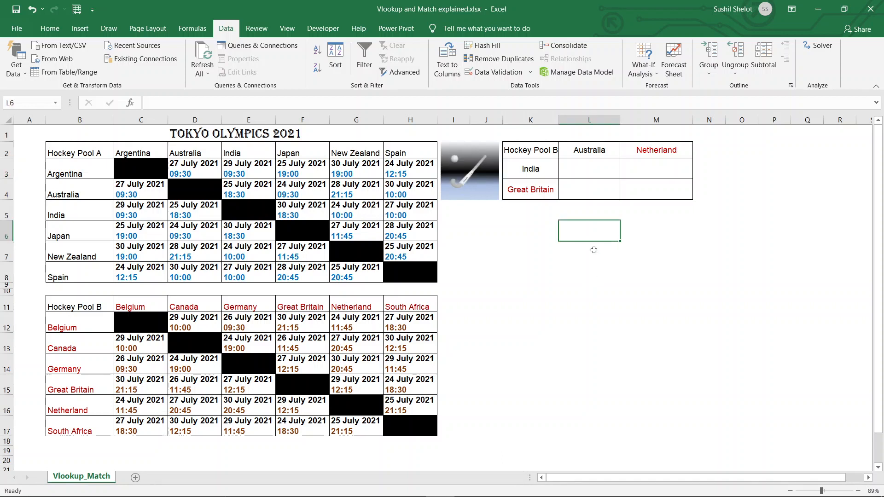
pyautogui.click(602, 175)
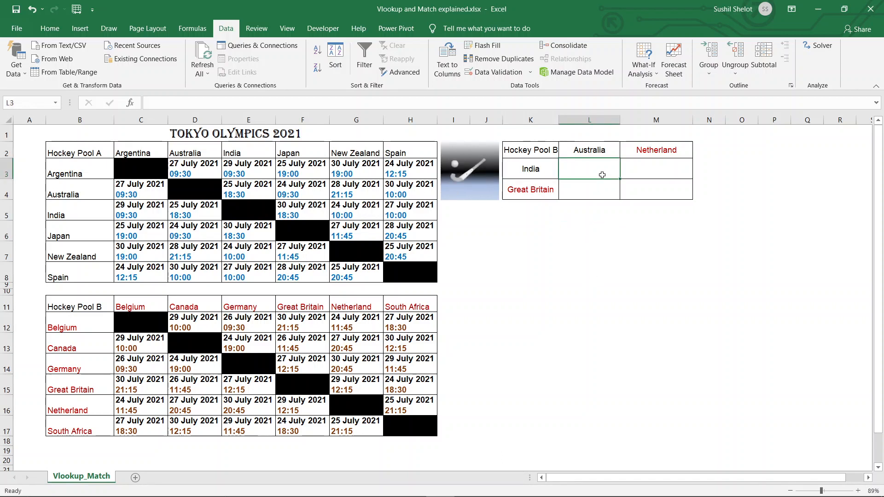
pyautogui.click(151, 167)
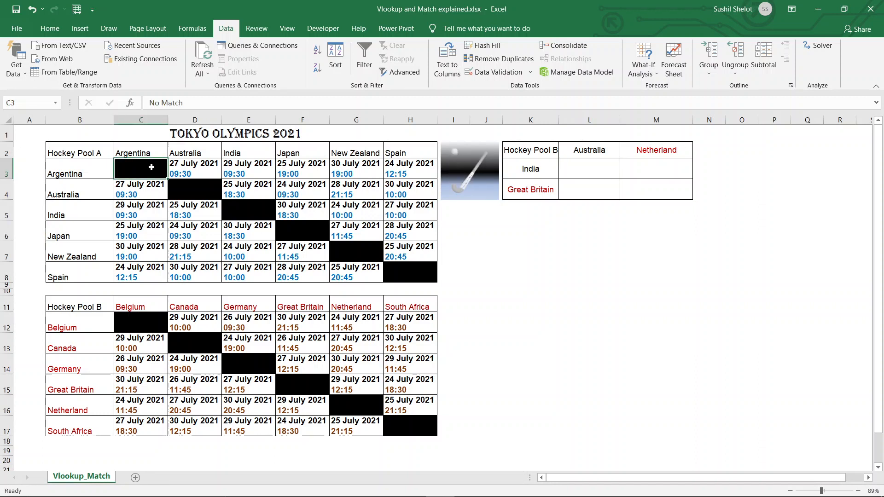
pyautogui.click(88, 174)
pyautogui.click(136, 148)
pyautogui.click(151, 170)
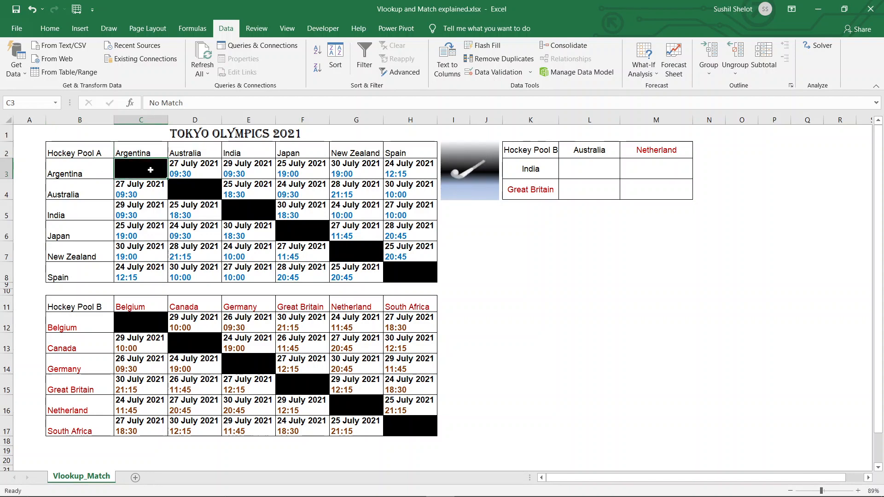
pyautogui.moveTo(187, 103); pyautogui.dragTo(145, 103)
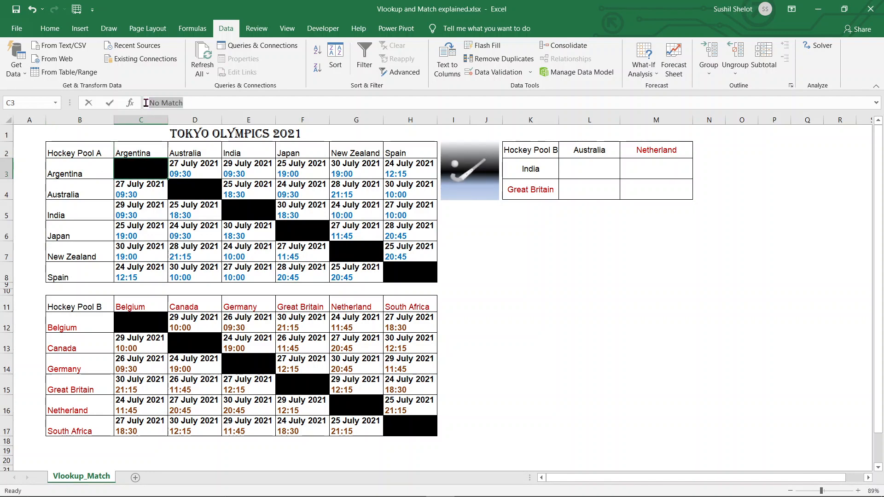
pyautogui.click(575, 285)
pyautogui.click(539, 248)
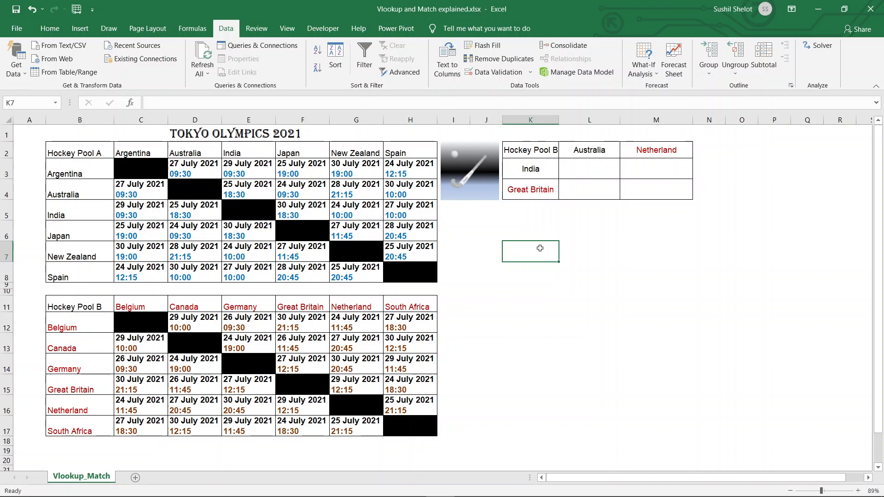
pyautogui.click(584, 170)
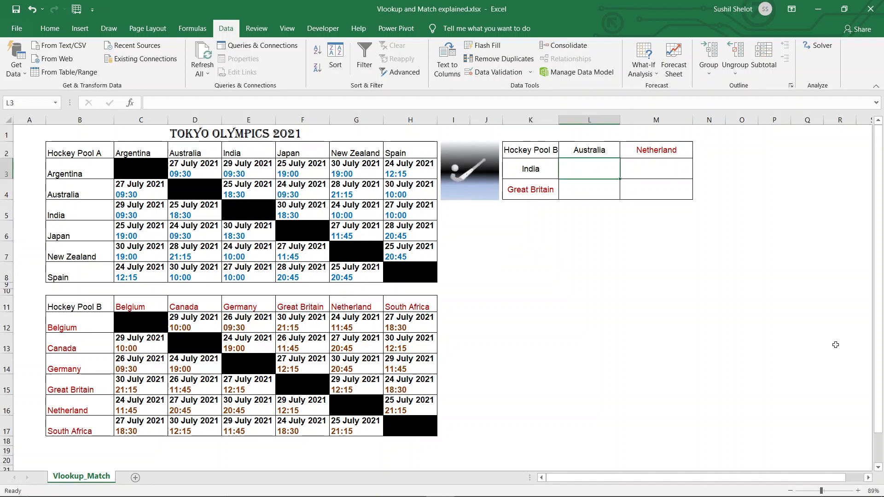
# Begin L3's formula as =VLOOKUP(K3,B3:H8, and type Match for the column index
pyautogui.write('=vl')
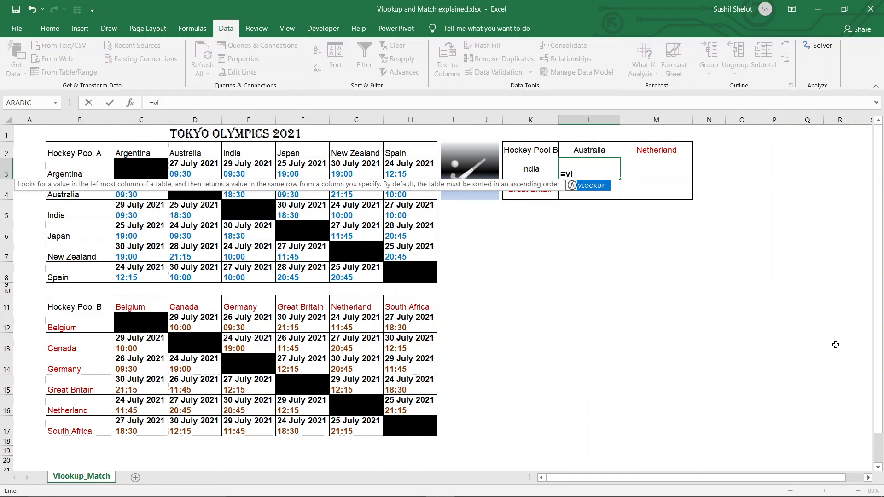
pyautogui.press('Tab')
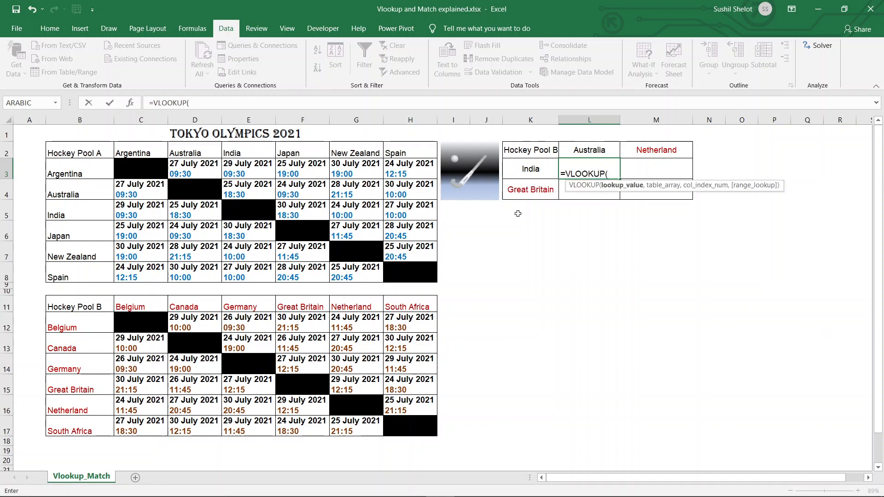
pyautogui.click(530, 169)
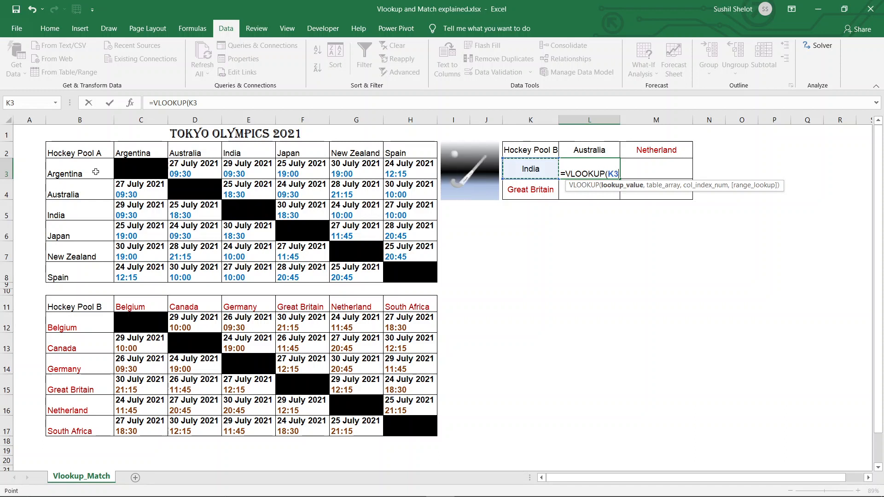
pyautogui.write(',')
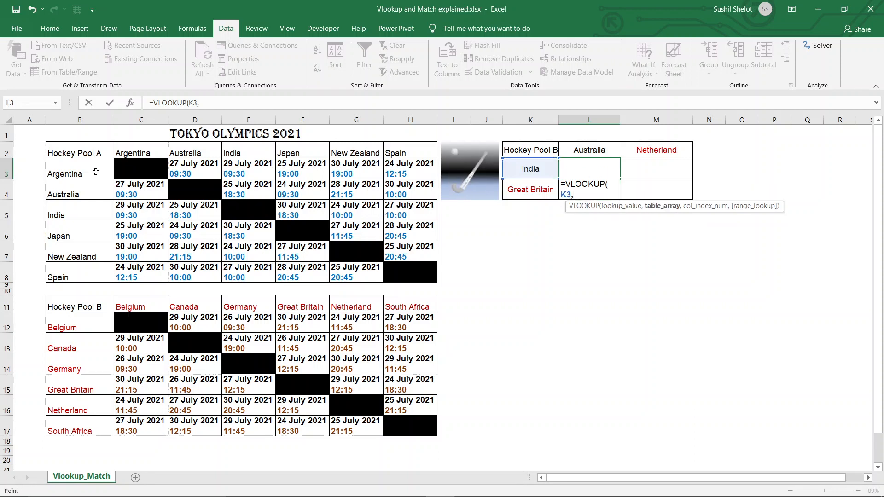
pyautogui.moveTo(96, 171); pyautogui.dragTo(424, 277)
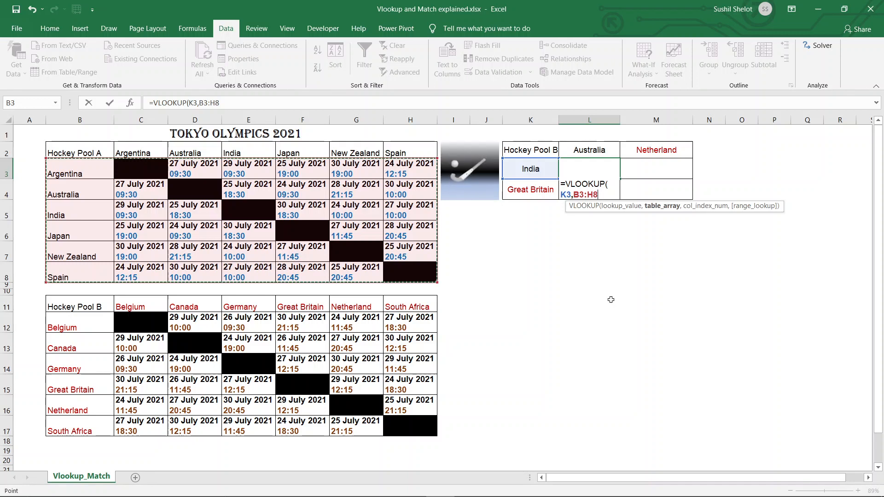
pyautogui.write(',')
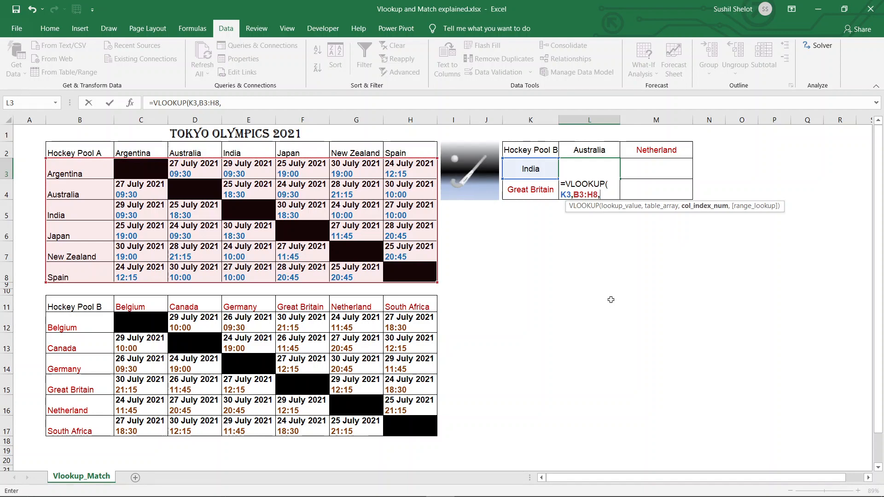
pyautogui.write('Match')
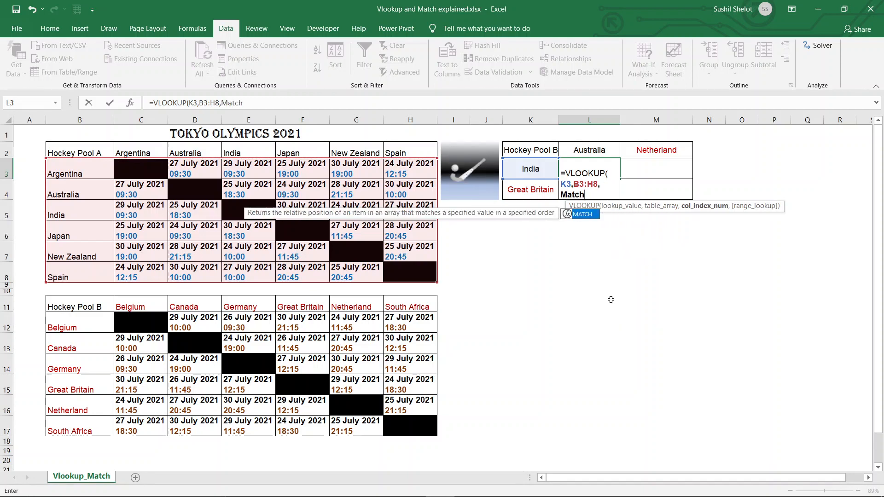
# Nest MATCH(L2,B2:H2 as the column index, matching Australia against the Pool A headers
pyautogui.doubleClick(579, 216)
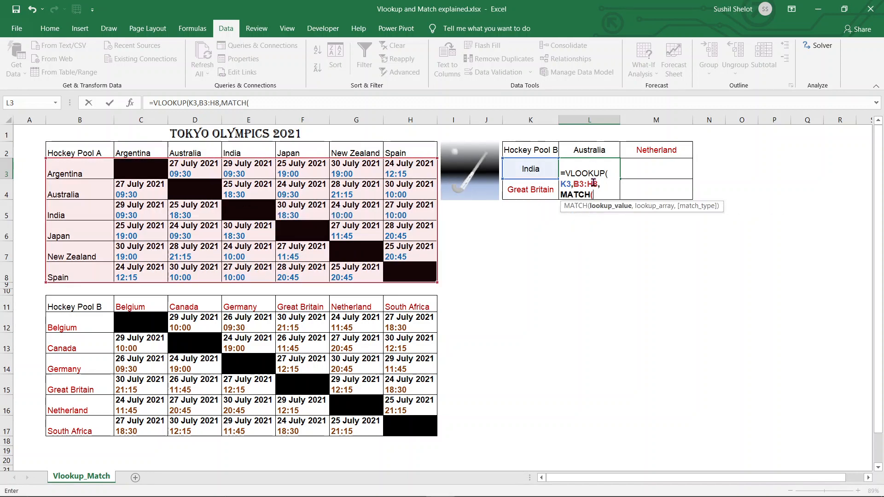
pyautogui.click(590, 151)
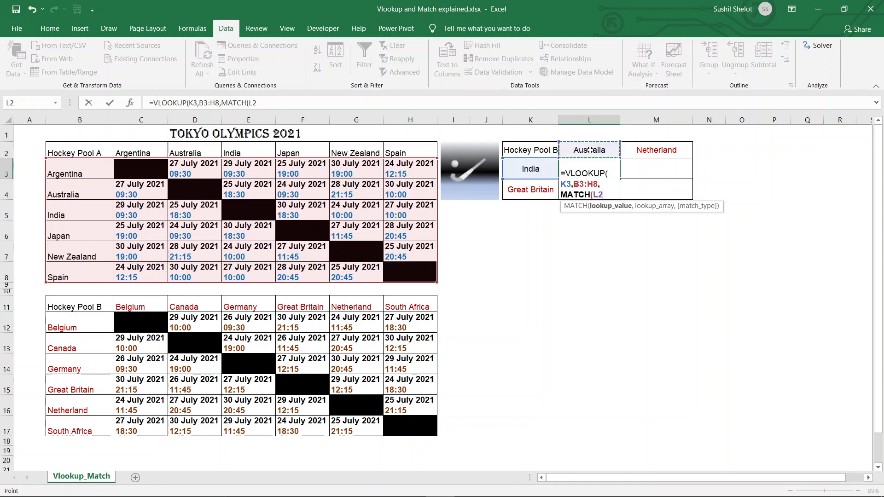
pyautogui.write(',')
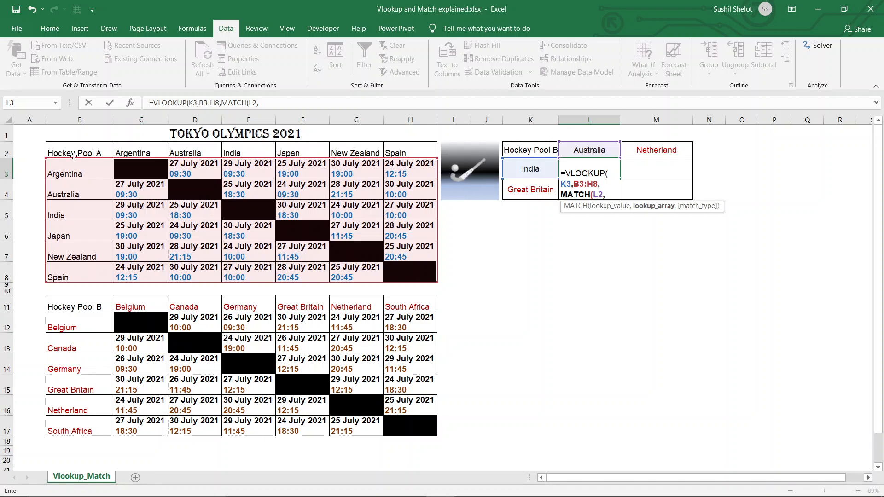
pyautogui.moveTo(73, 154); pyautogui.dragTo(414, 152)
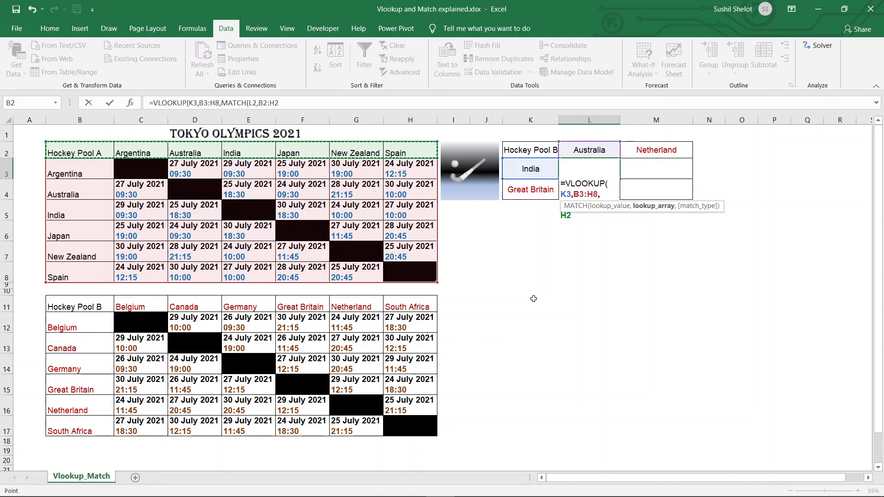
# Complete L3 as =VLOOKUP(K3,B3:H8,MATCH(L2,B2:H2,0),0), returning 25 July 2021 18:30
pyautogui.write(',')
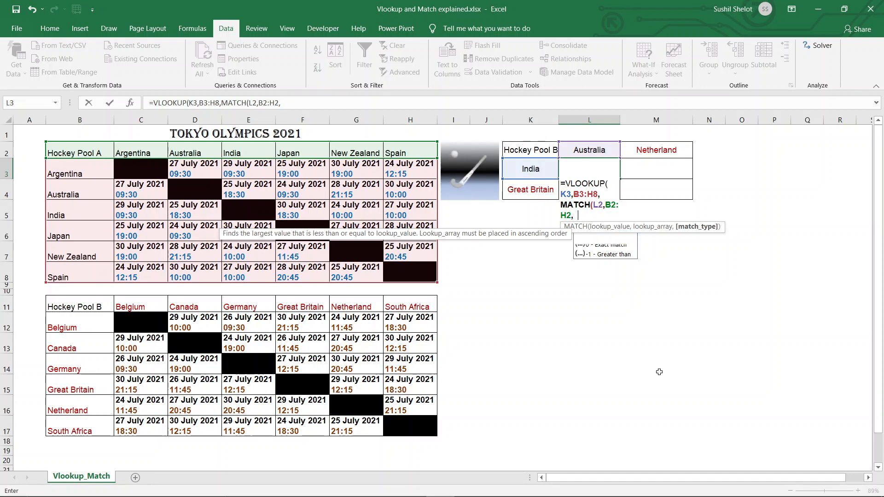
pyautogui.write('0')
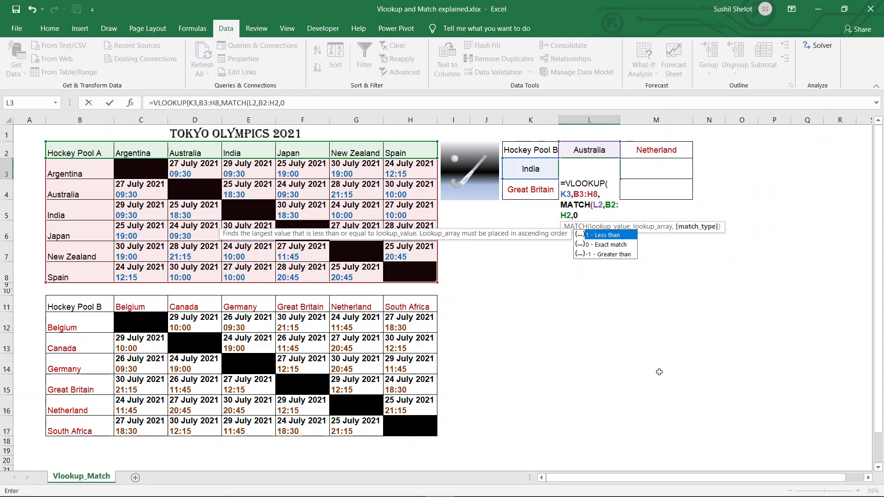
pyautogui.write(')')
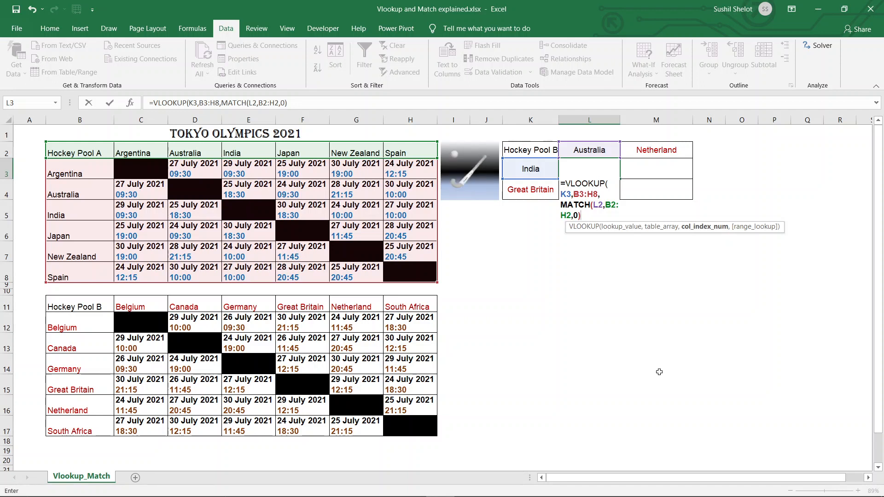
pyautogui.write(',')
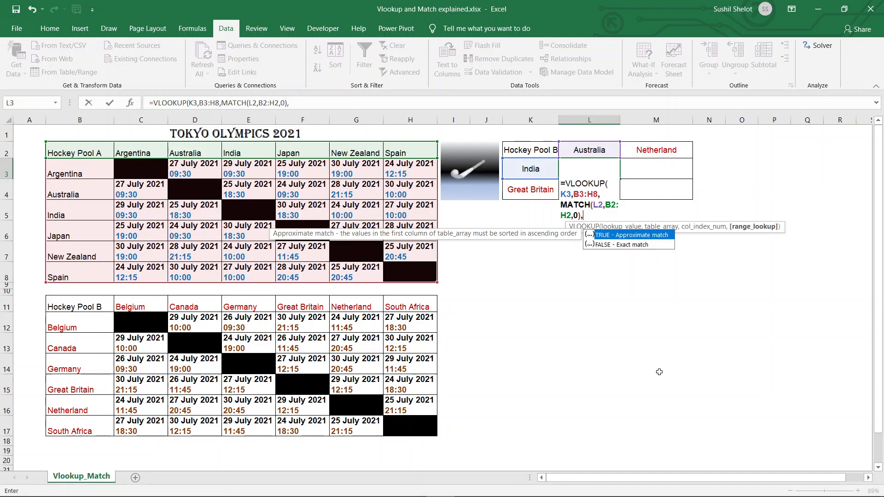
pyautogui.write('0')
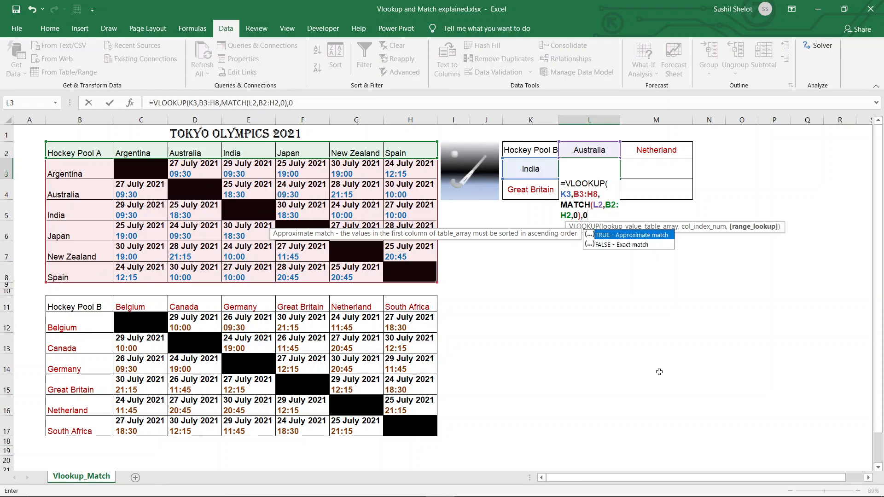
pyautogui.write(')')
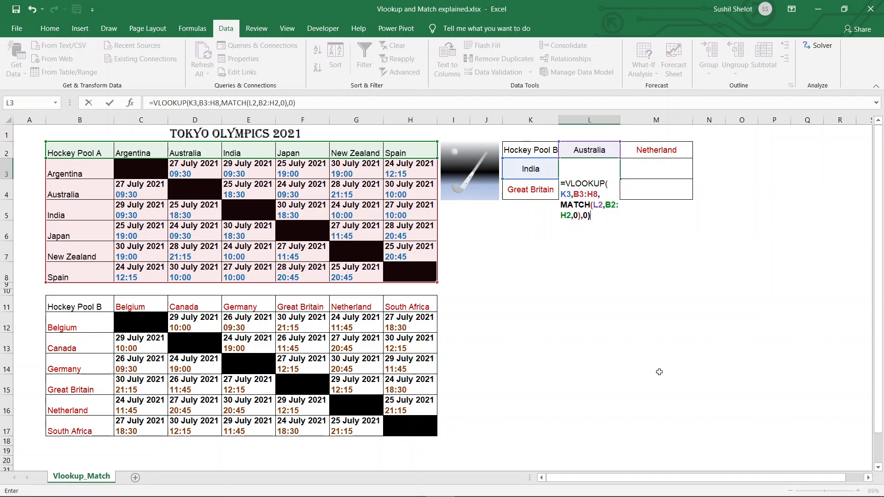
pyautogui.press('Return')
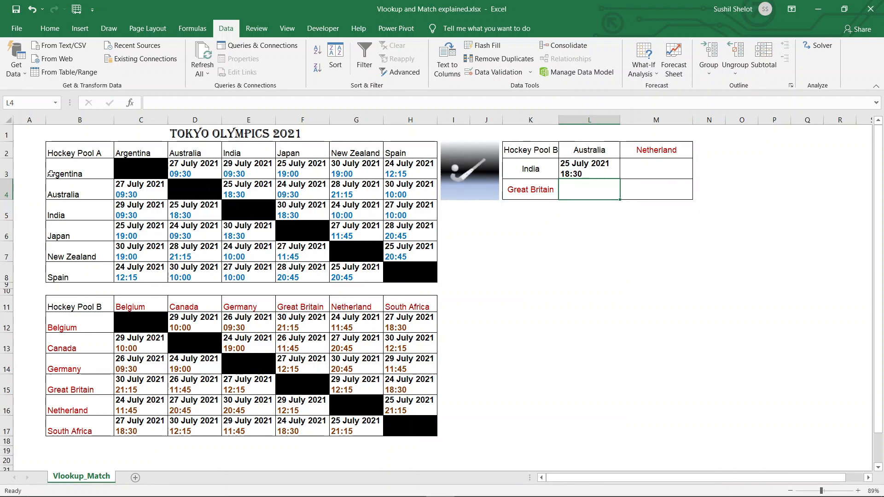
pyautogui.click(8, 210)
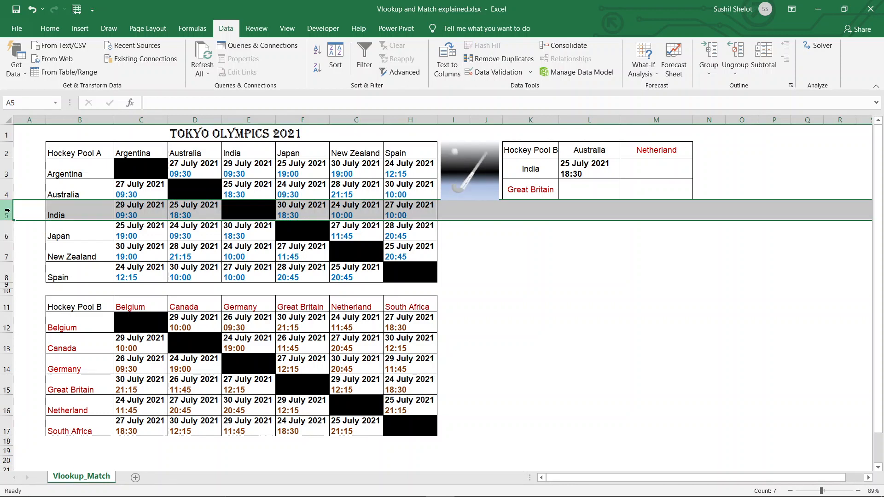
pyautogui.keyDown('ctrl'); pyautogui.click(197, 120); pyautogui.keyUp('ctrl')
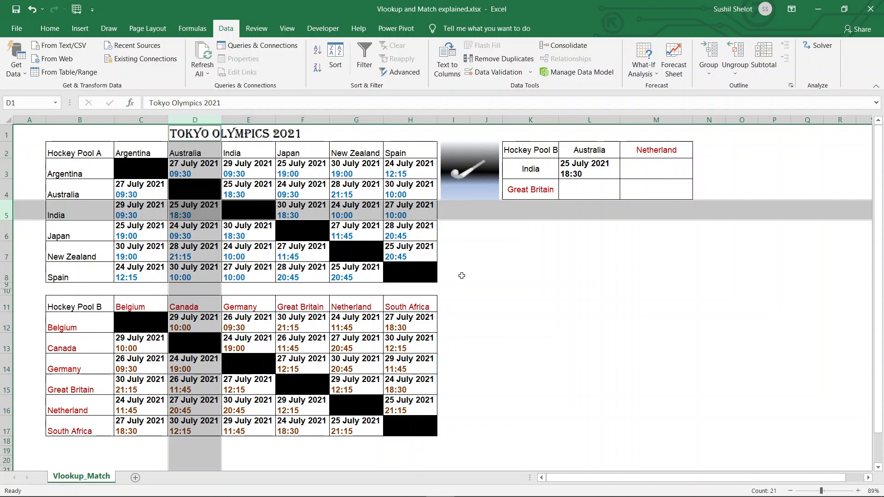
pyautogui.press('Down')
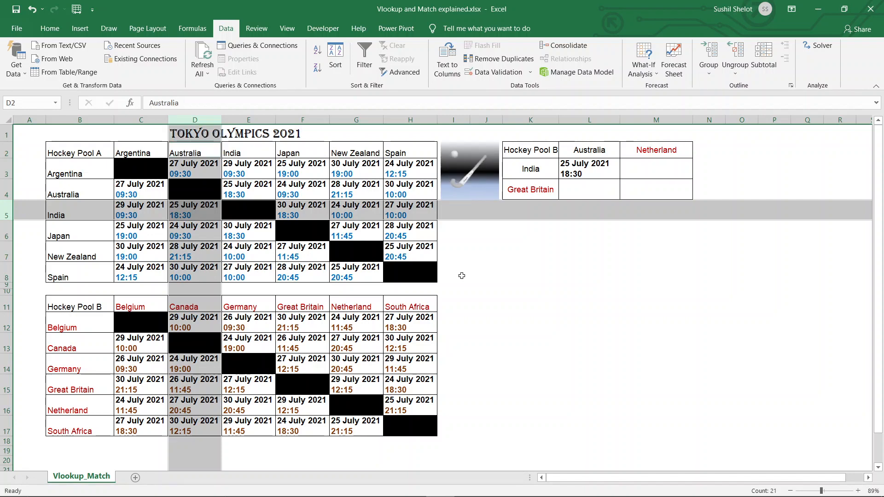
pyautogui.click(740, 252)
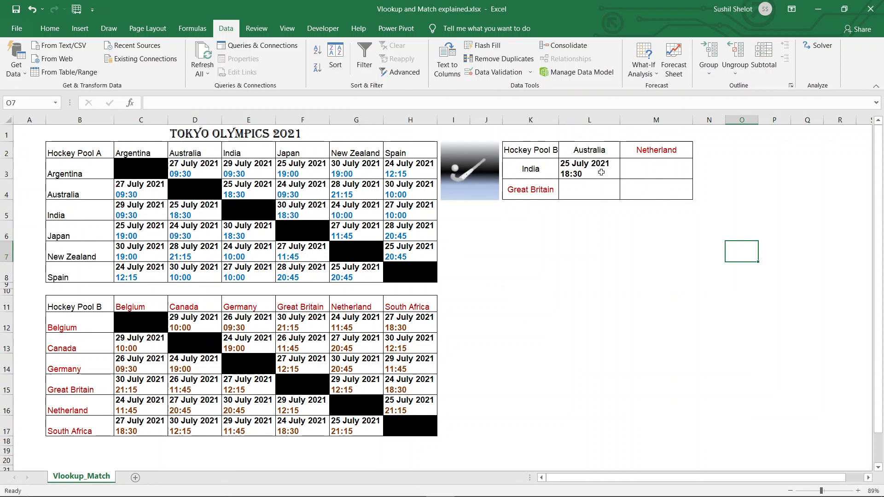
# In M4, start =VLOOKUP(K4,B12:H17,MATCH(M2, to look up Great Britain in Pool B
pyautogui.click(647, 191)
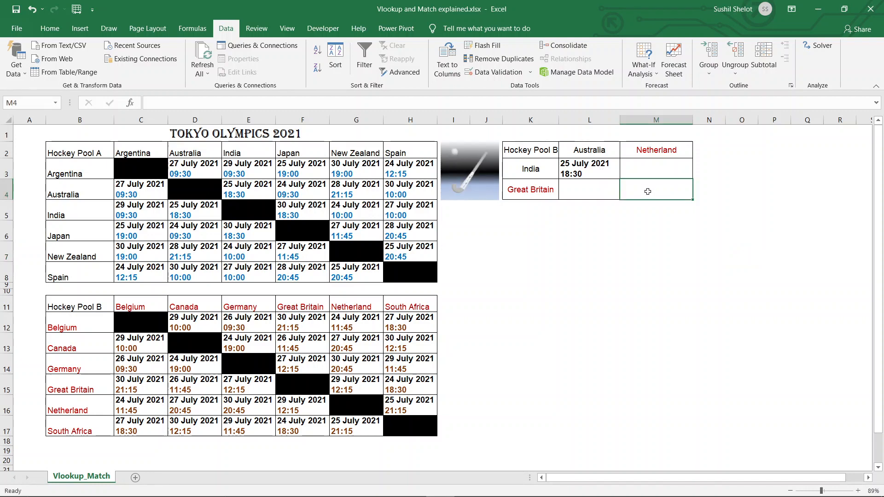
pyautogui.write('=v')
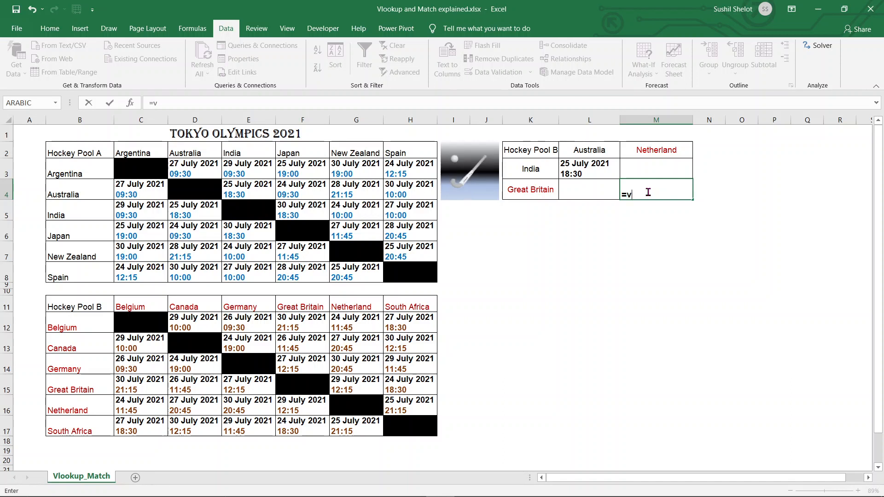
pyautogui.write('look')
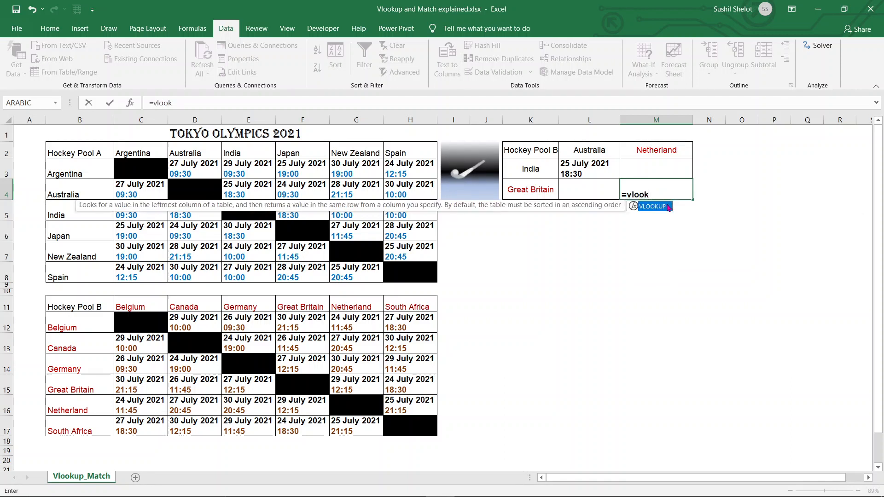
pyautogui.doubleClick(670, 207)
pyautogui.click(531, 199)
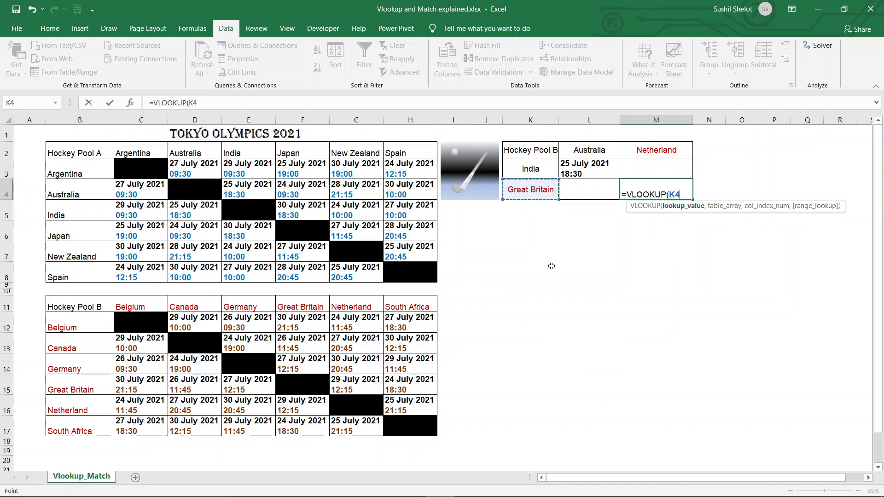
pyautogui.write(',')
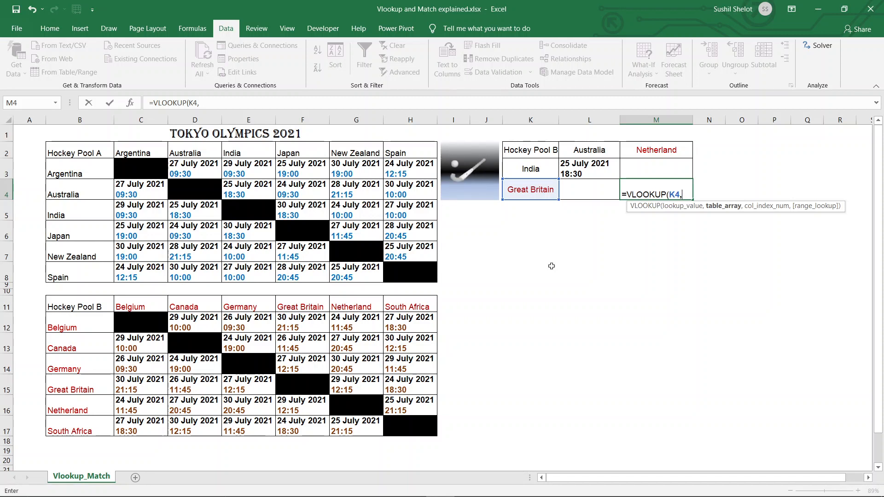
pyautogui.moveTo(79, 328); pyautogui.dragTo(412, 428)
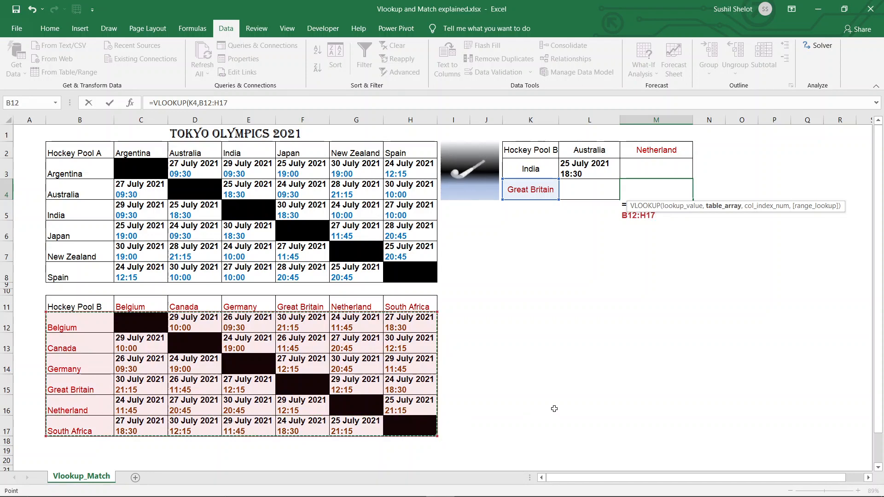
pyautogui.write(',')
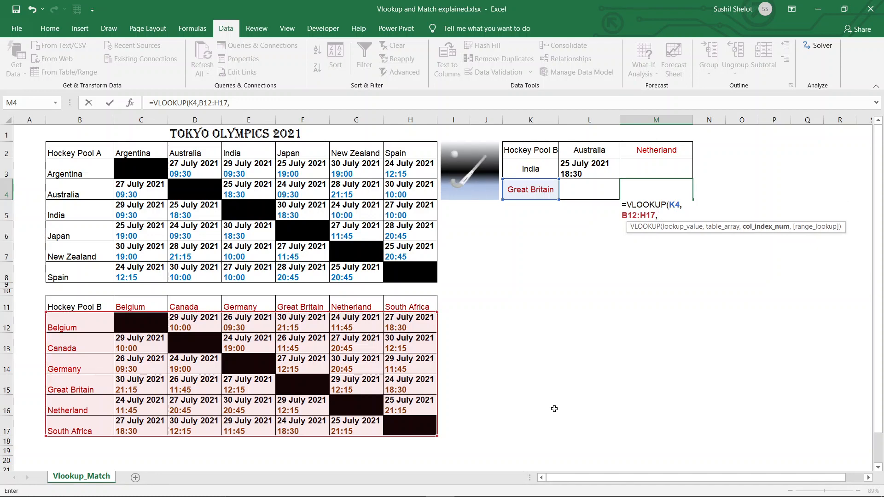
pyautogui.write('Match')
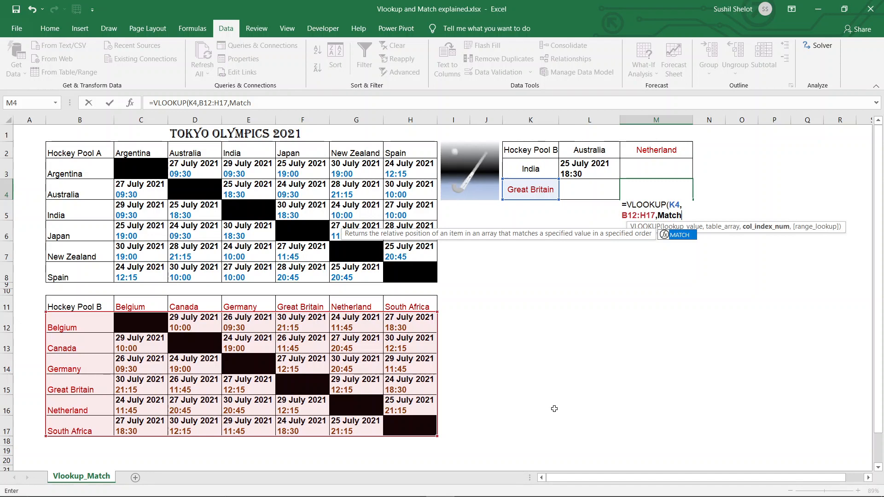
pyautogui.doubleClick(678, 238)
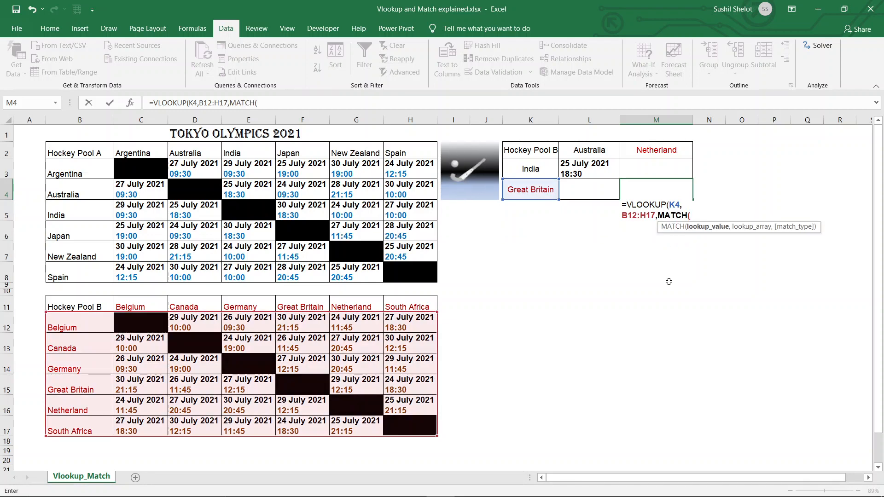
pyautogui.click(662, 148)
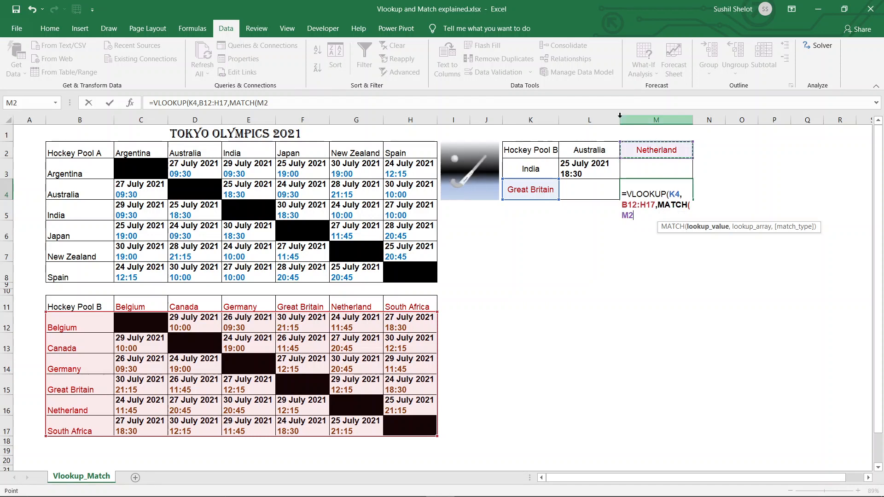
pyautogui.write(',')
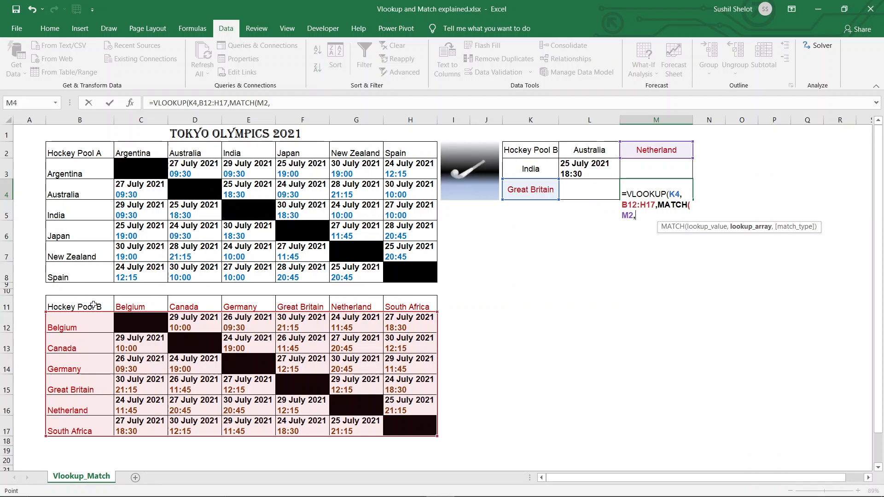
# Finish M4 as =VLOOKUP(K4,B12:H17,MATCH(M2,B11:H11,0),0) and commit it
pyautogui.moveTo(93, 305); pyautogui.dragTo(413, 307)
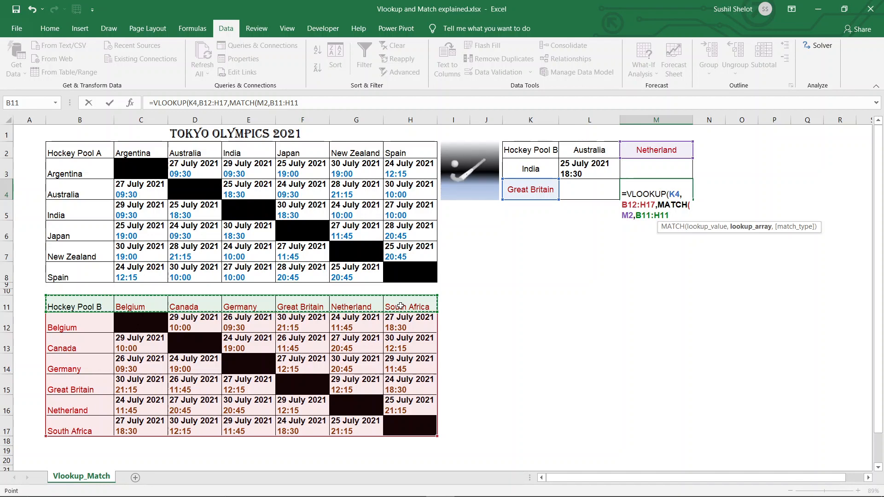
pyautogui.write(',')
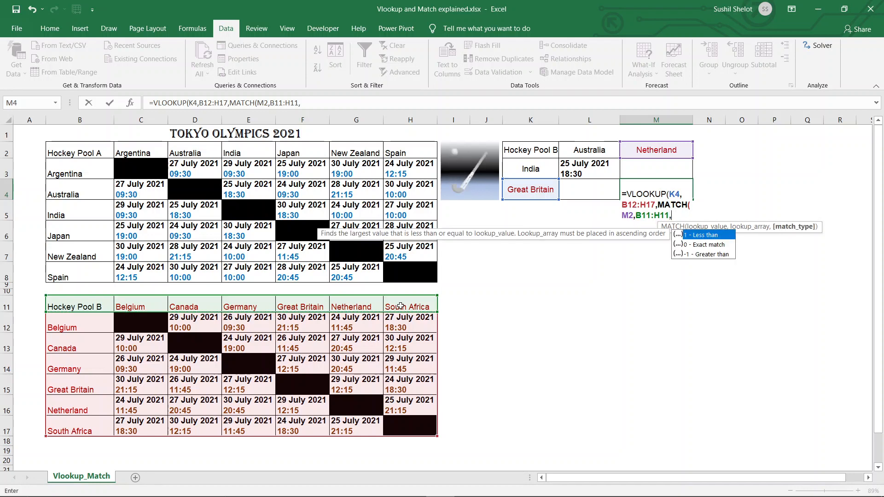
pyautogui.write('0')
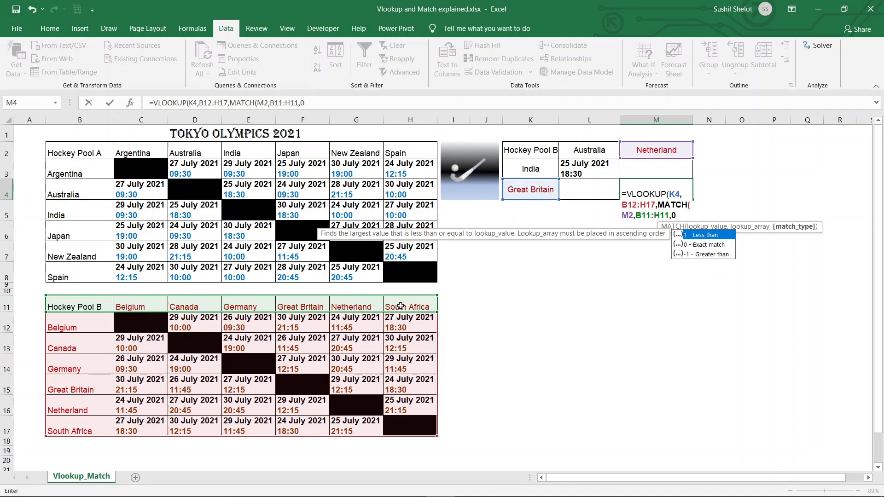
pyautogui.write(')')
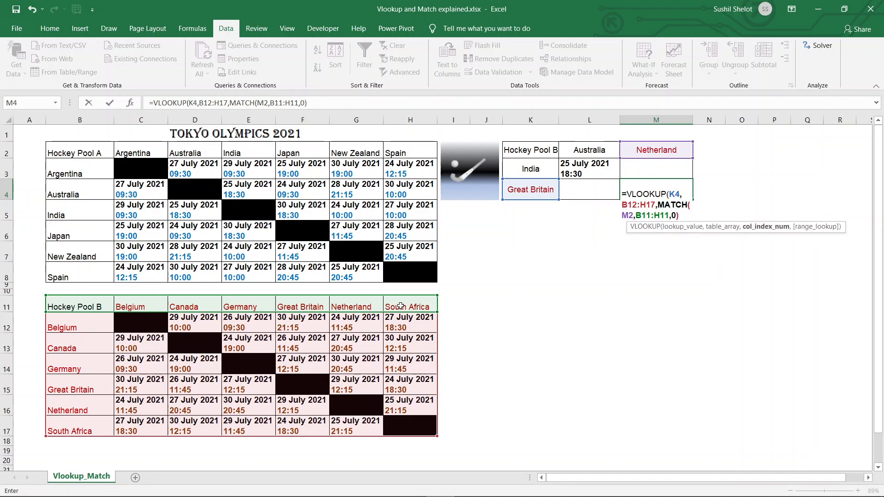
pyautogui.write(',')
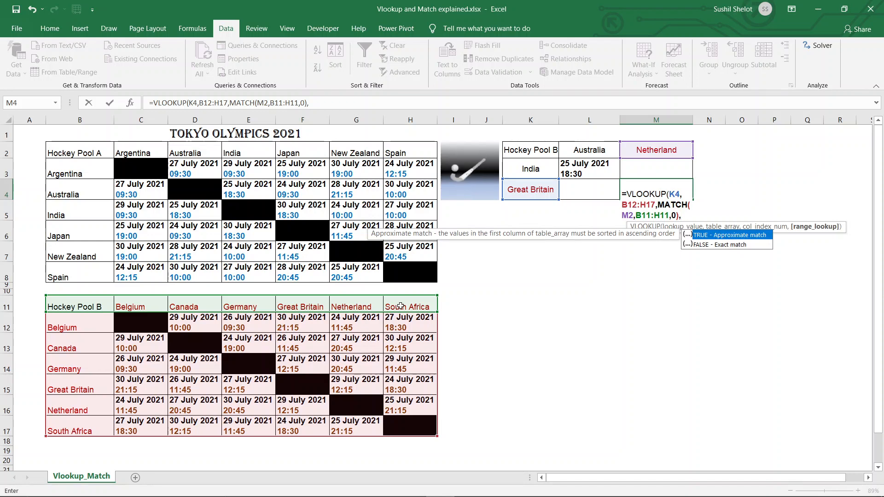
pyautogui.write('0)')
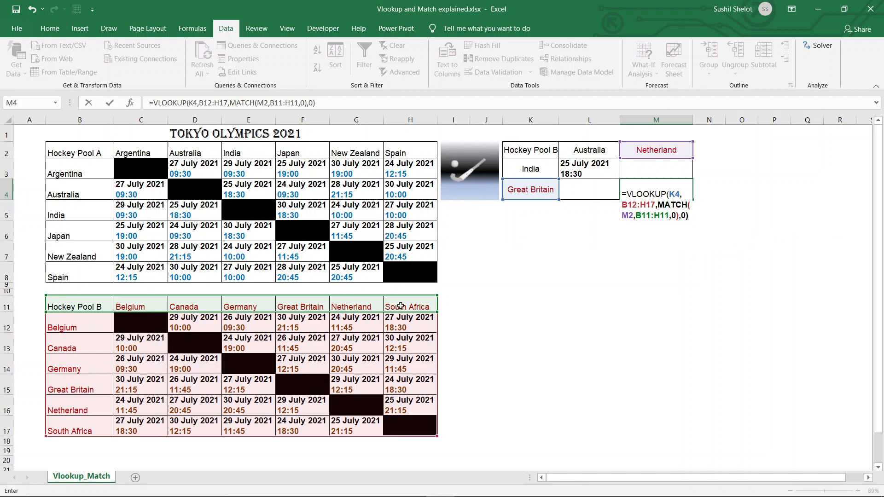
pyautogui.press('Return')
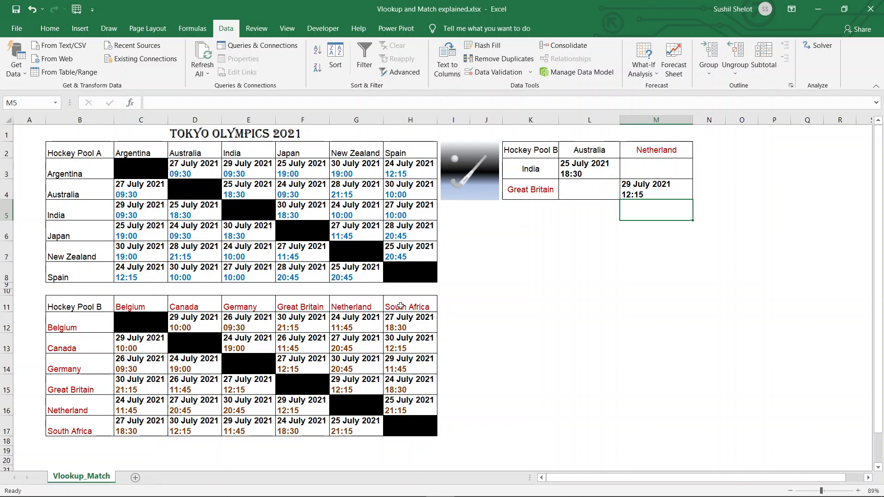
# Switch K4's team to Belgium and check that M4 returns 24 July 2021 11:45
pyautogui.click(545, 189)
pyautogui.click(564, 195)
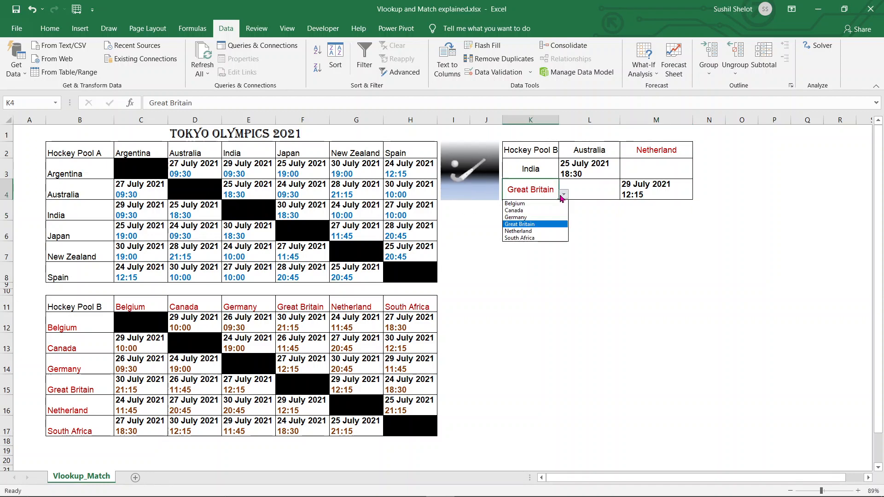
pyautogui.click(553, 203)
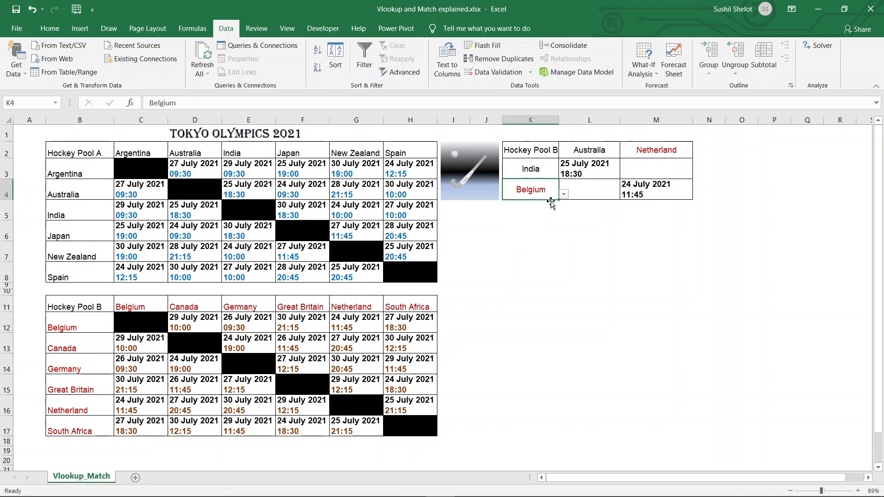
pyautogui.click(663, 191)
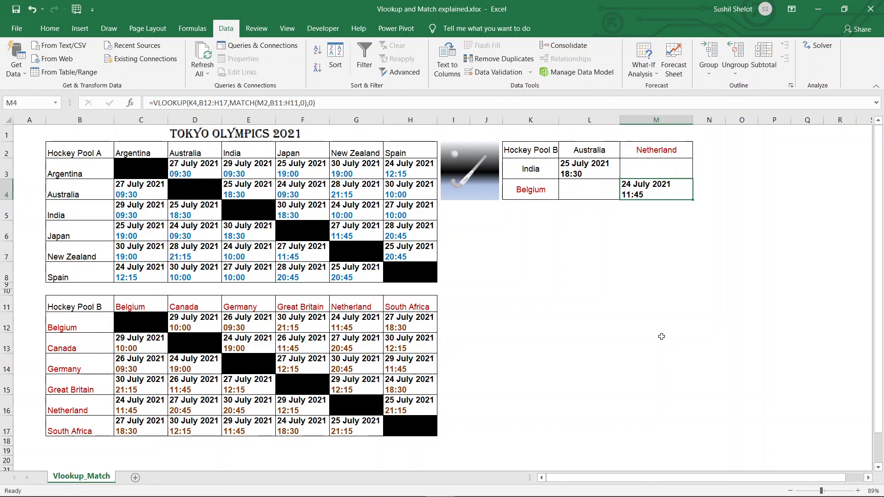
pyautogui.click(538, 150)
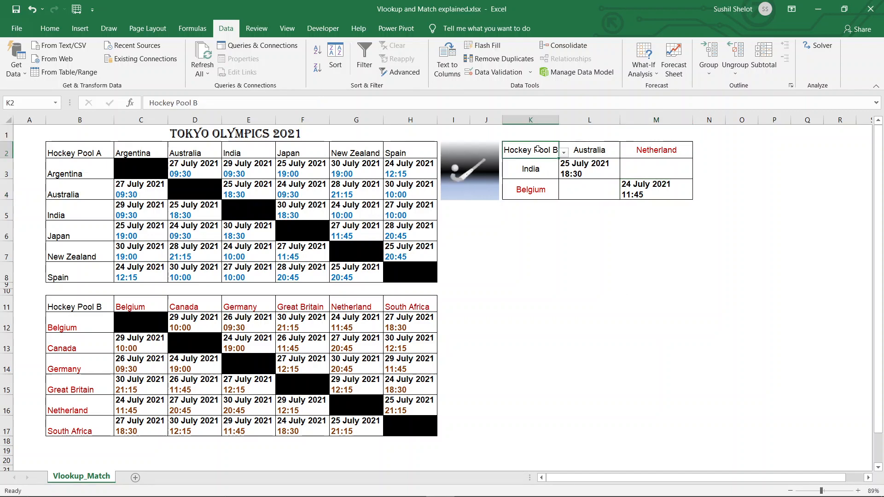
pyautogui.click(564, 153)
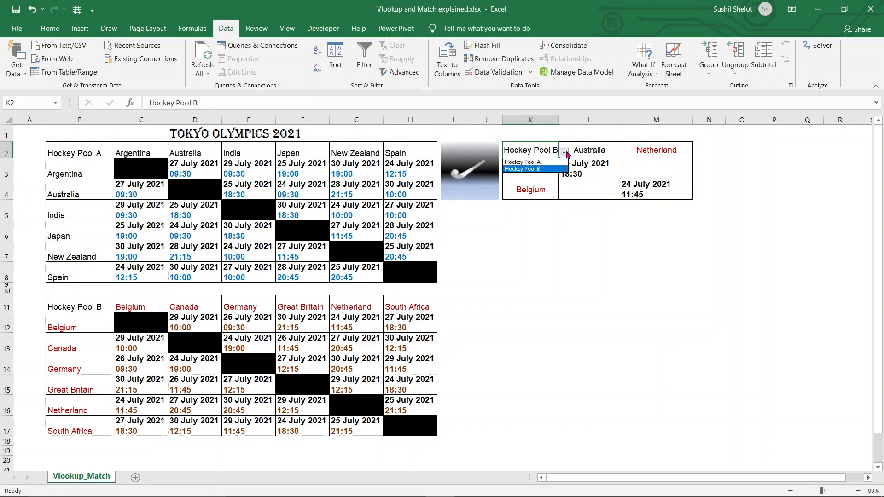
pyautogui.click(557, 162)
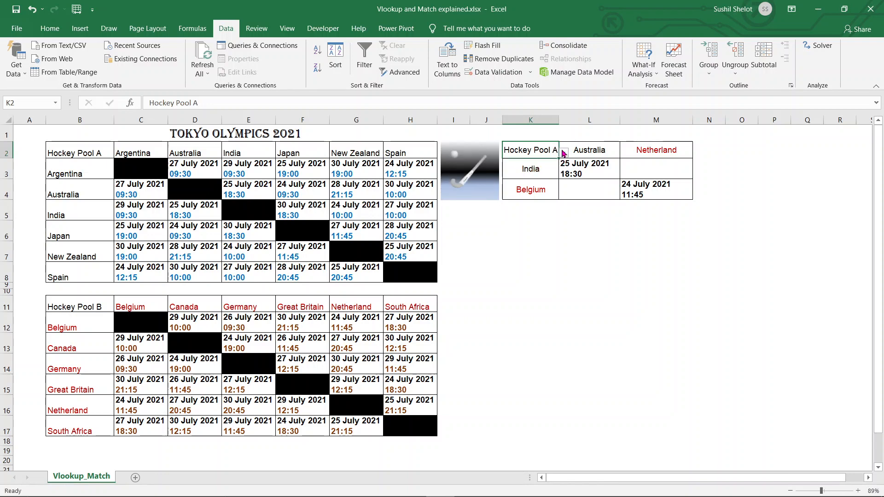
pyautogui.click(564, 153)
pyautogui.click(550, 169)
pyautogui.click(592, 249)
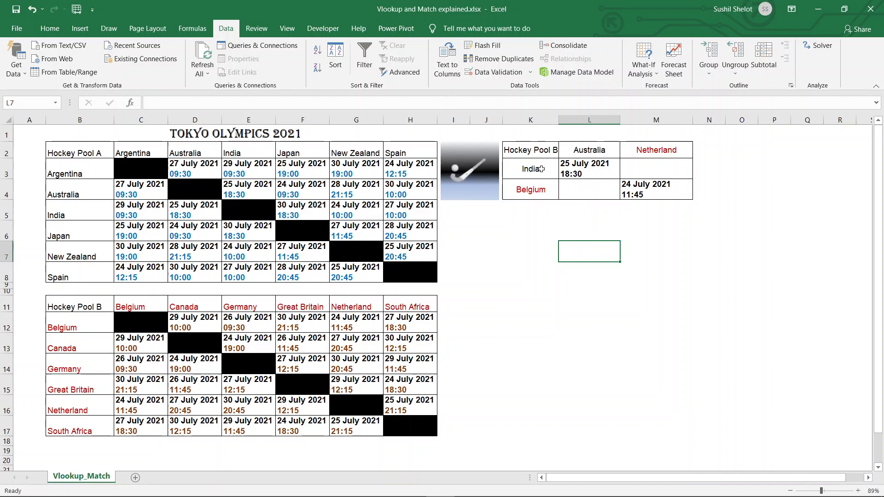
# Pick India from L2's team list and check the L3 lookup formula
pyautogui.click(575, 152)
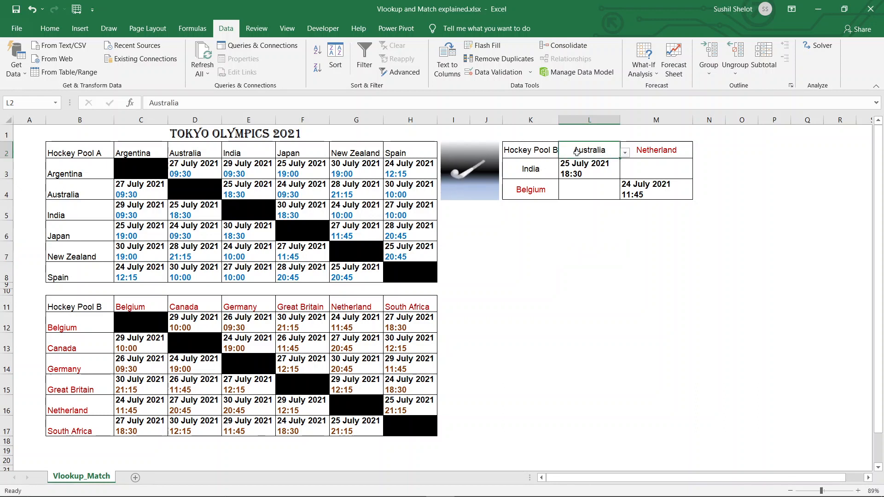
pyautogui.click(625, 153)
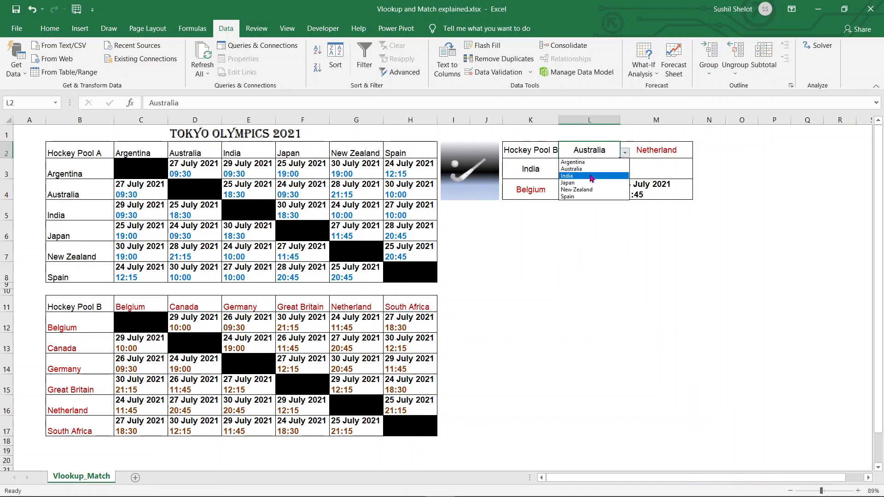
pyautogui.click(592, 177)
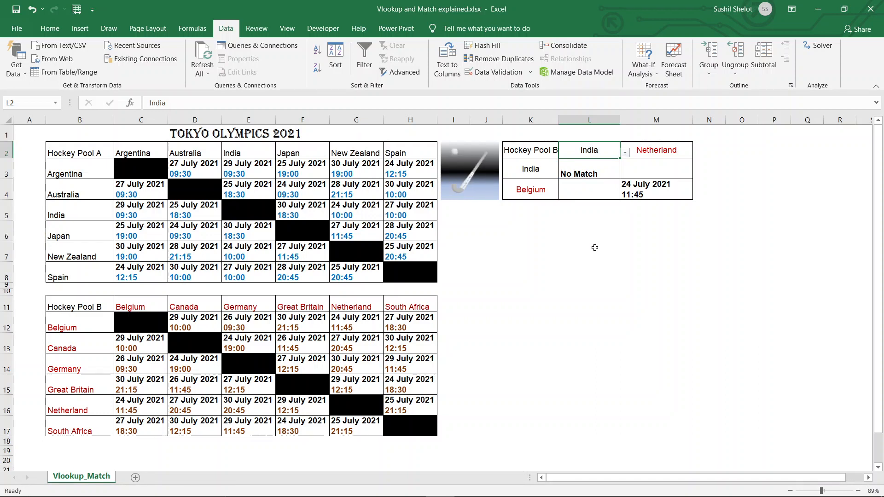
pyautogui.click(594, 175)
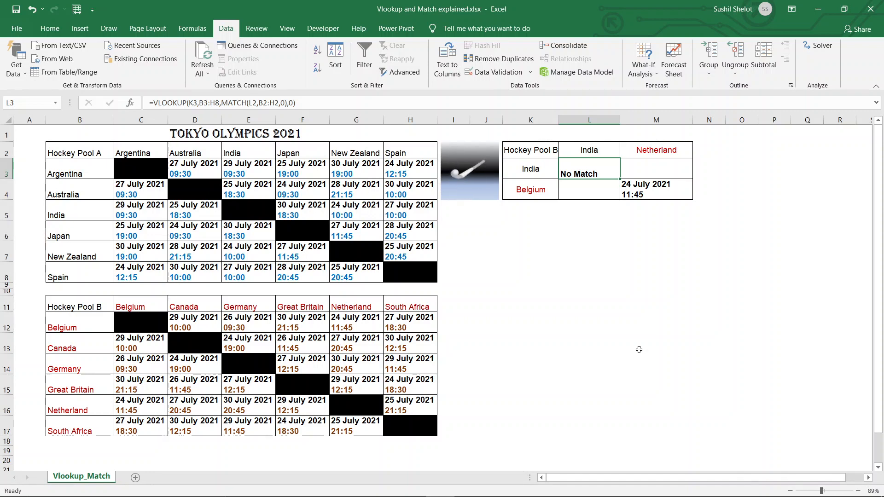
# Cycle L2 through Australia and Argentina, finally settling on New Zealand
pyautogui.click(604, 150)
pyautogui.click(625, 153)
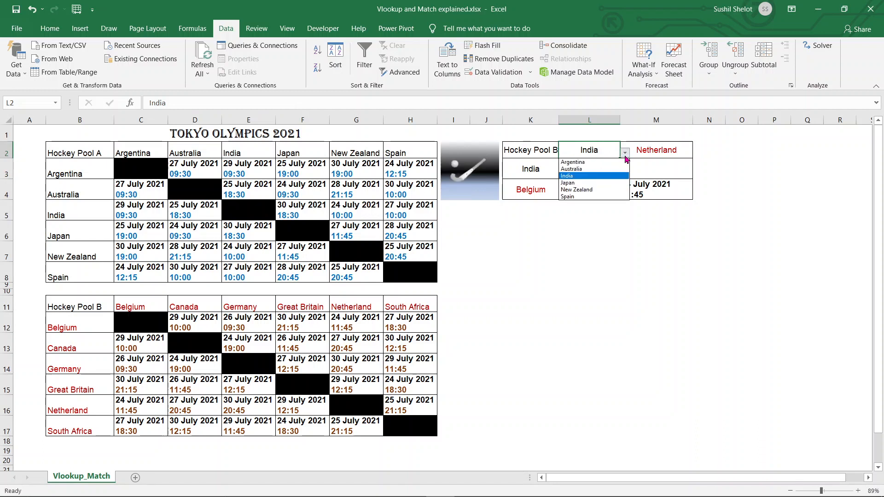
pyautogui.click(609, 169)
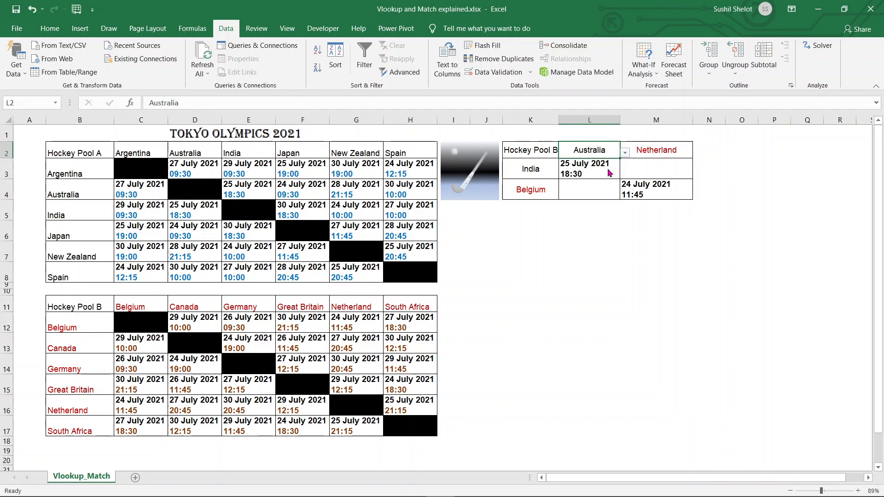
pyautogui.click(625, 153)
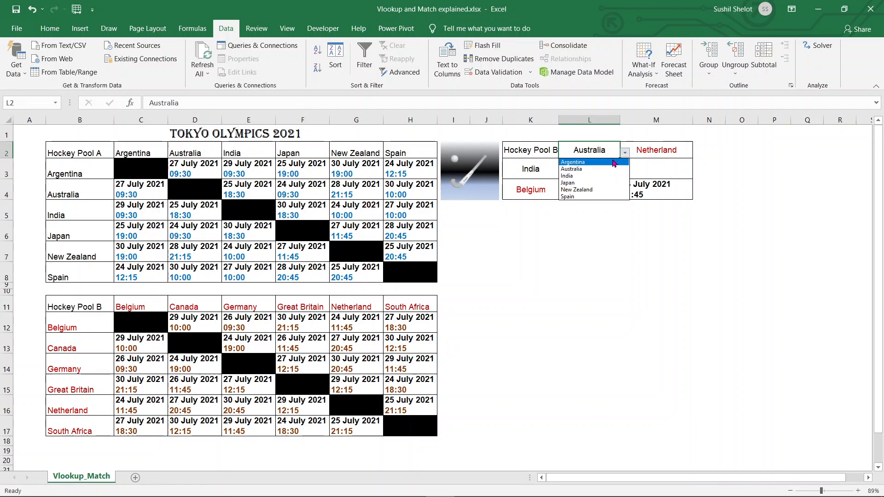
pyautogui.click(614, 163)
pyautogui.click(625, 153)
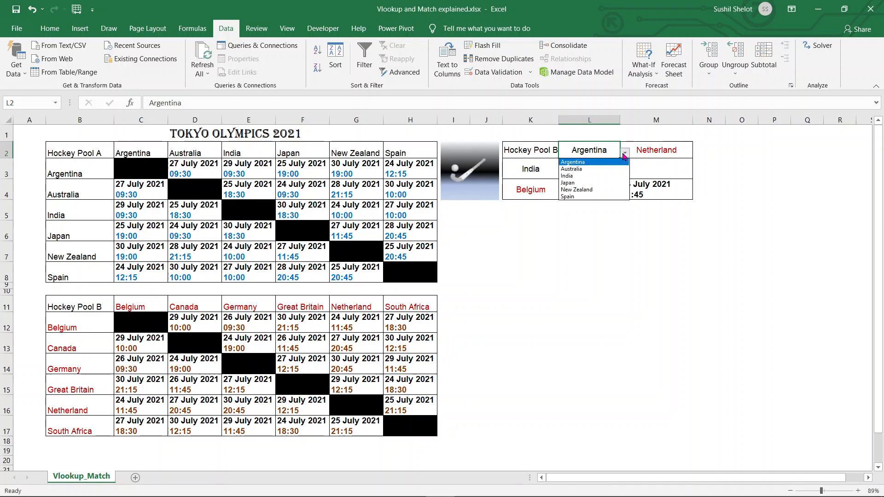
pyautogui.click(606, 189)
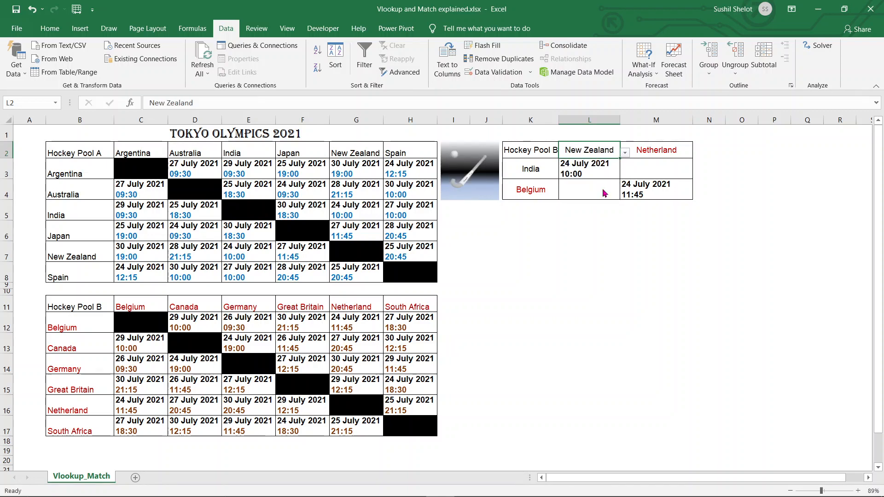
pyautogui.click(606, 192)
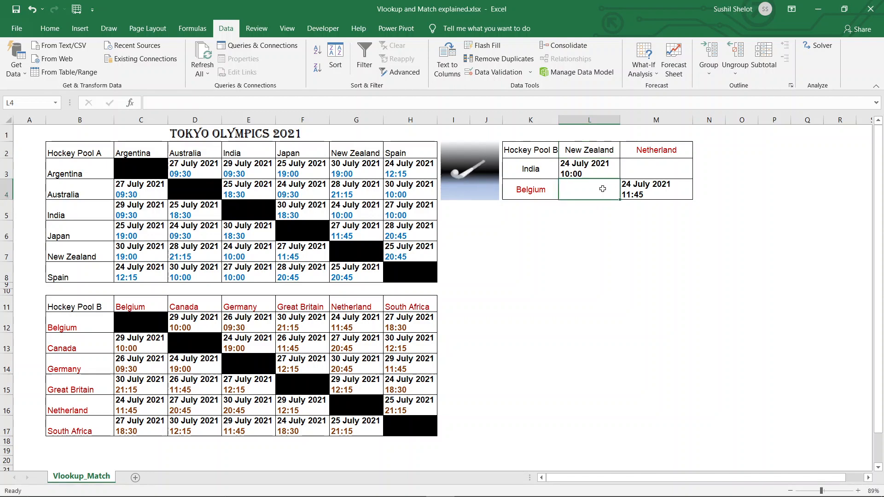
# Fill the unused panel cells L4 and M3 with black
pyautogui.click(643, 167)
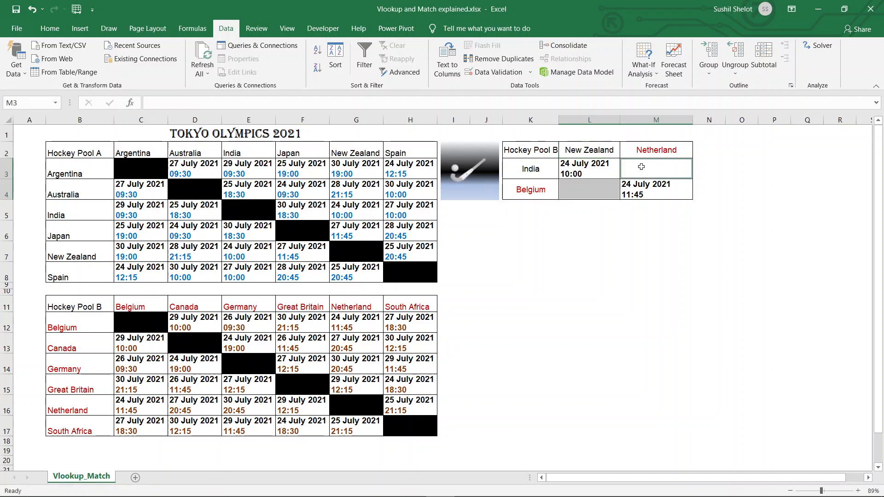
pyautogui.click(52, 29)
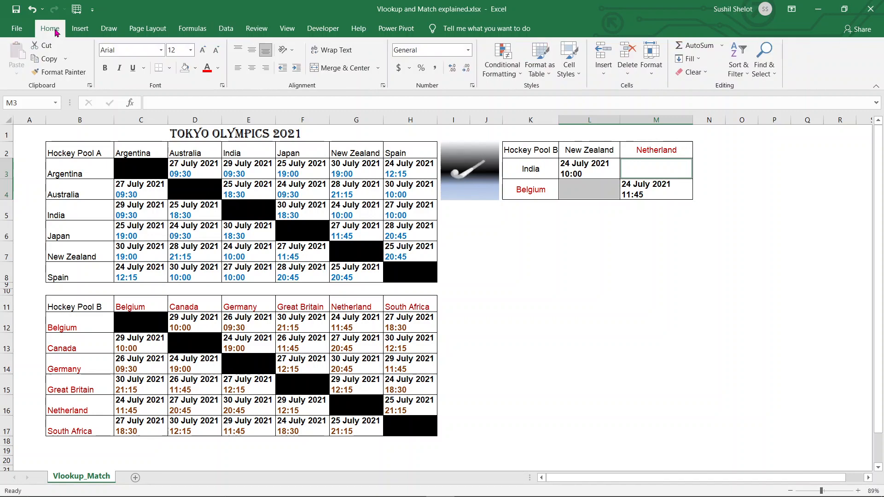
pyautogui.click(196, 73)
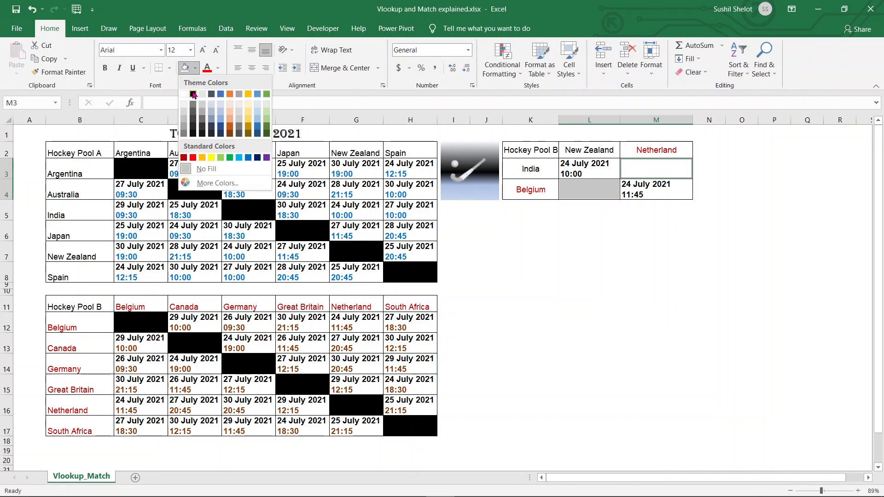
pyautogui.click(194, 92)
pyautogui.click(728, 326)
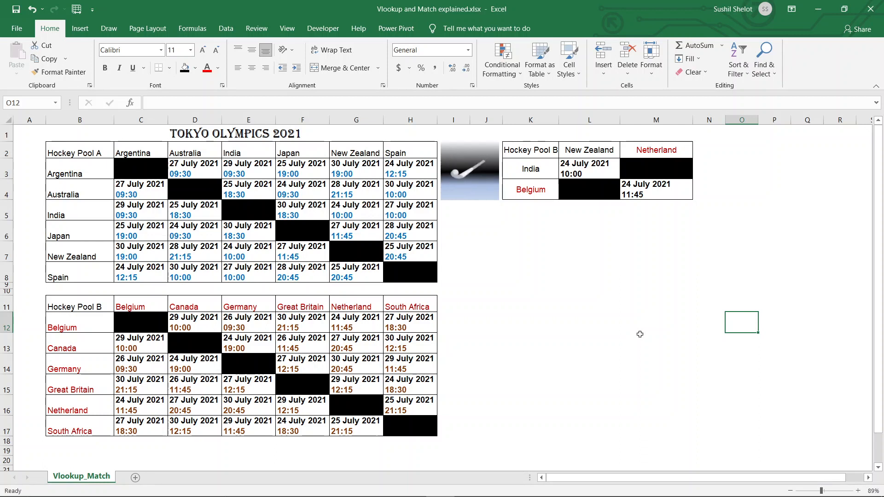
pyautogui.click(545, 150)
pyautogui.click(564, 154)
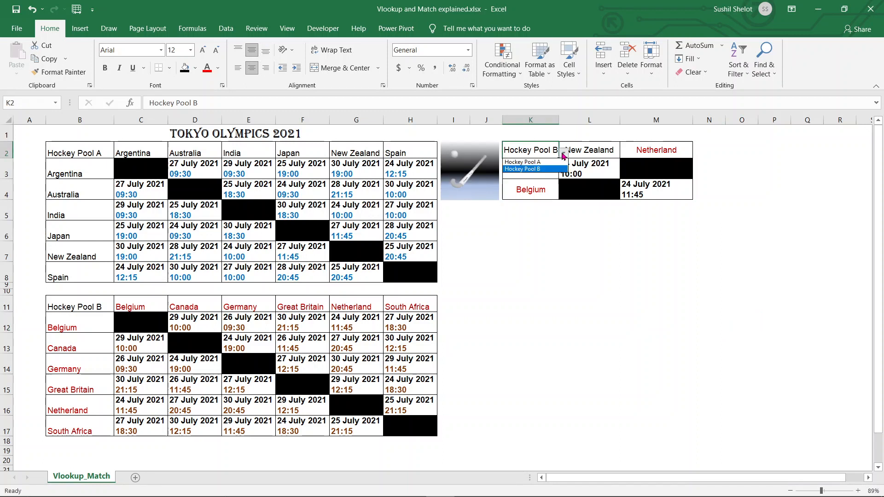
pyautogui.click(556, 278)
pyautogui.click(582, 175)
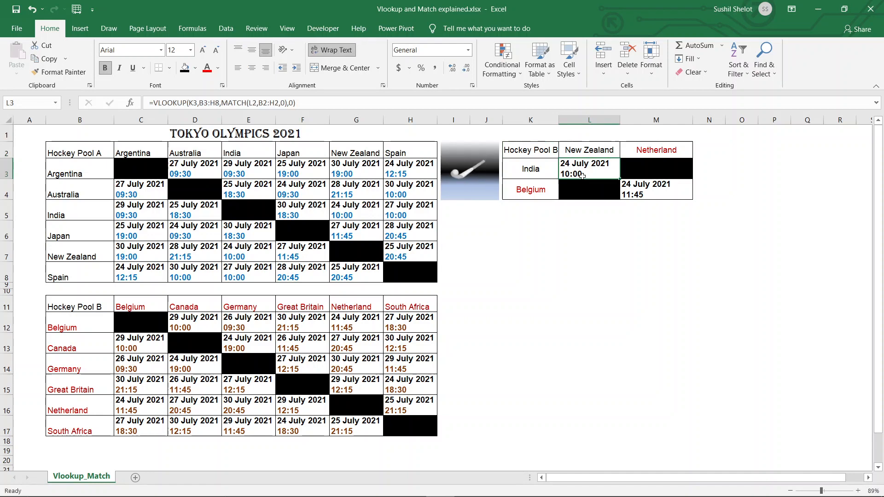
# Insert IF( before L3's VLOOKUP with the test K2=B2
pyautogui.click(159, 103)
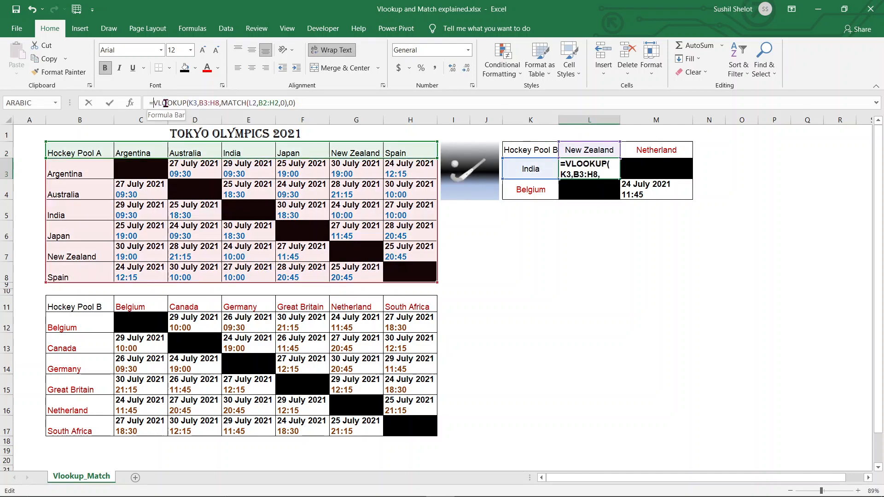
pyautogui.write('if')
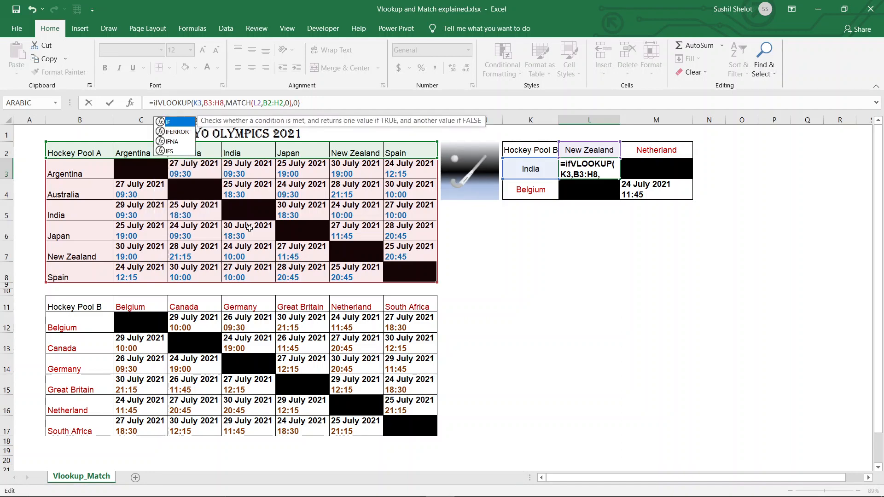
pyautogui.doubleClick(168, 123)
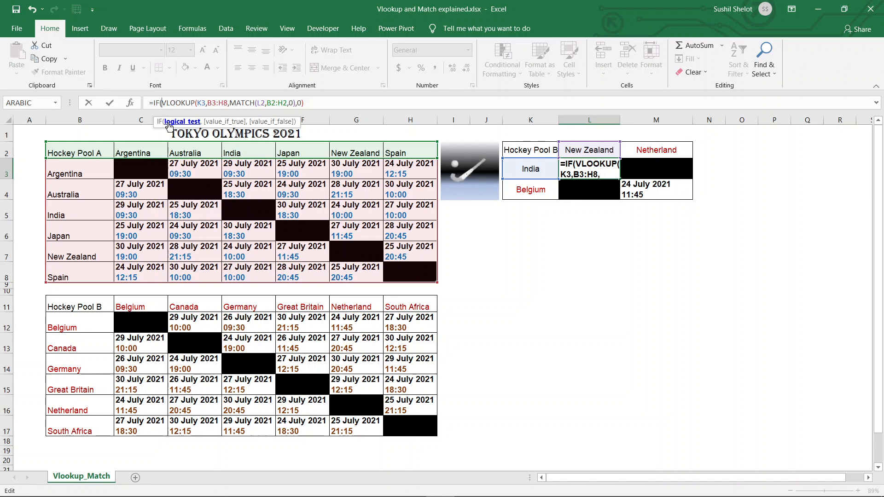
pyautogui.click(514, 148)
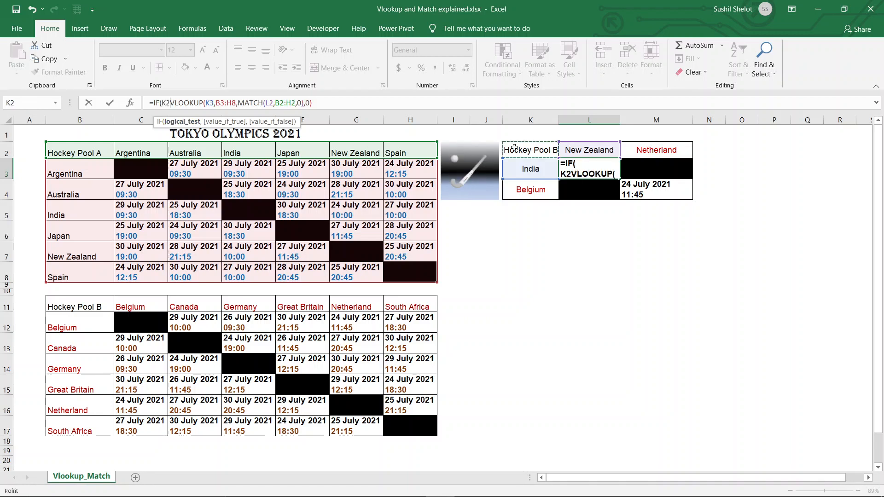
pyautogui.write('=')
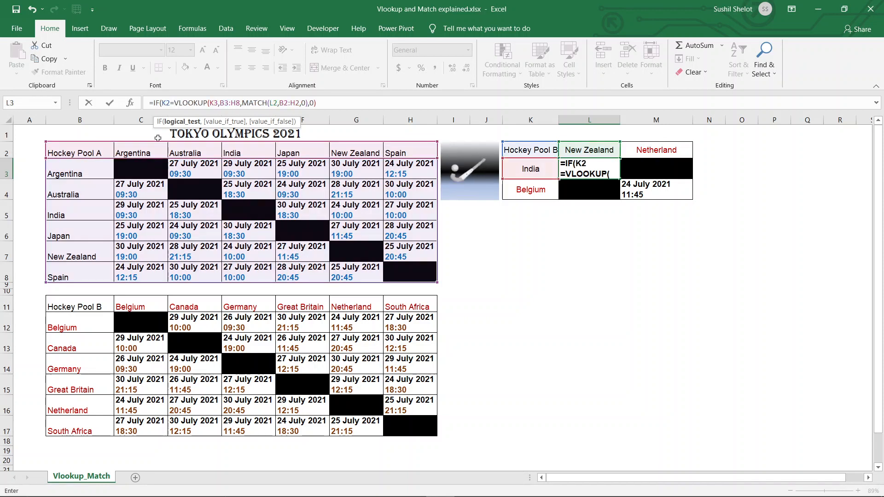
pyautogui.click(89, 151)
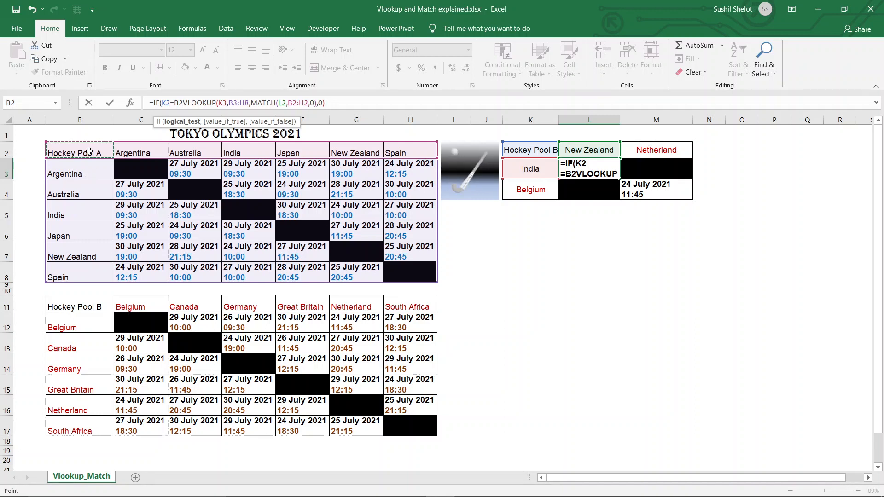
pyautogui.write(',')
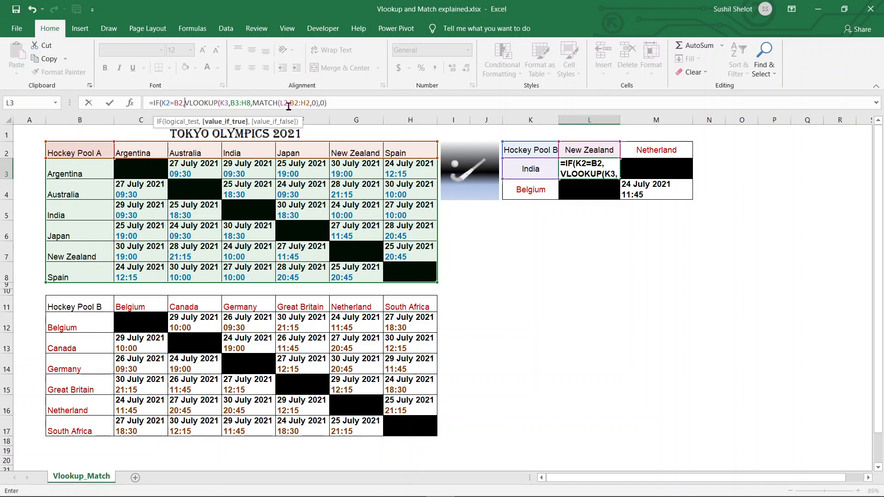
# Append the fallback text "Lookup for pool B match" to L3's IF and commit it
pyautogui.click(329, 103)
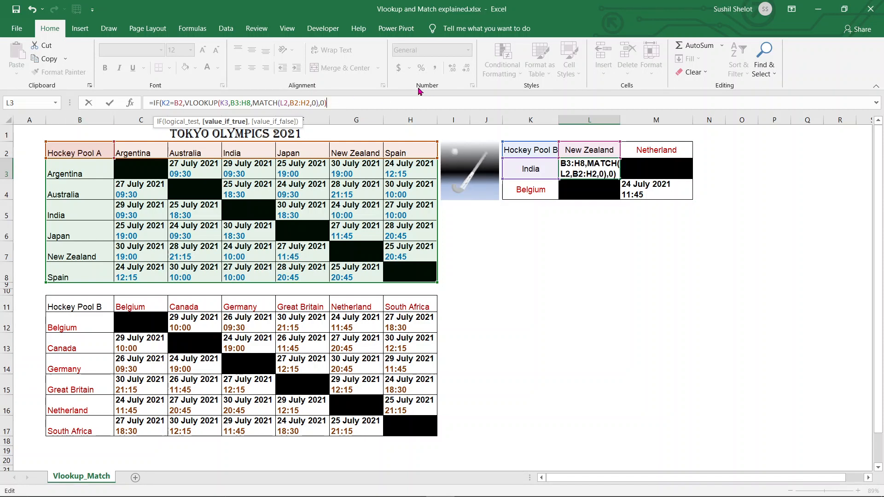
pyautogui.write(',')
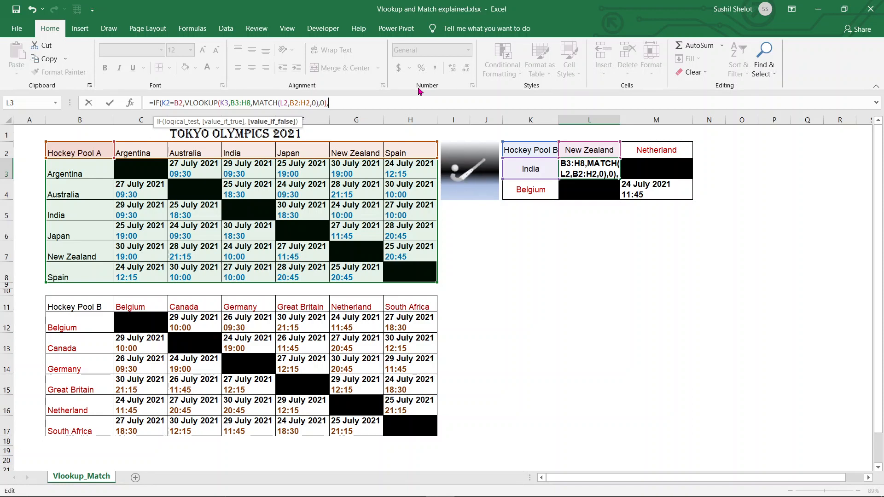
pyautogui.write(' "')
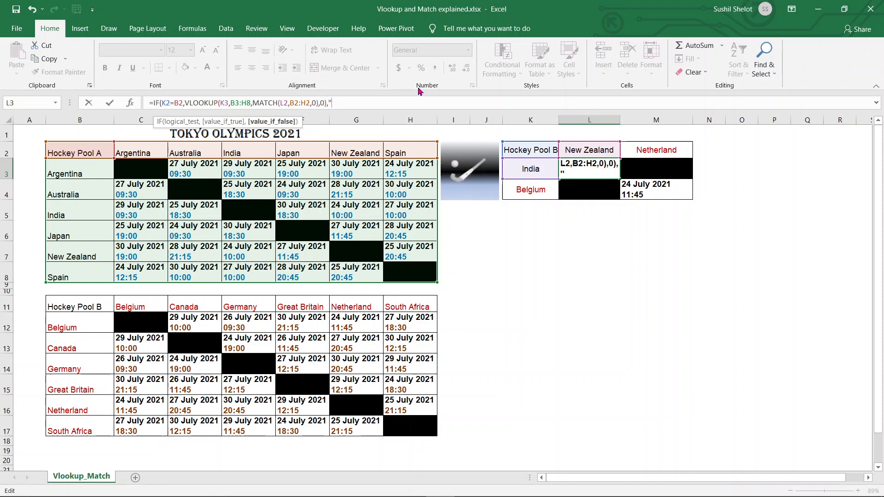
pyautogui.write('Lookup')
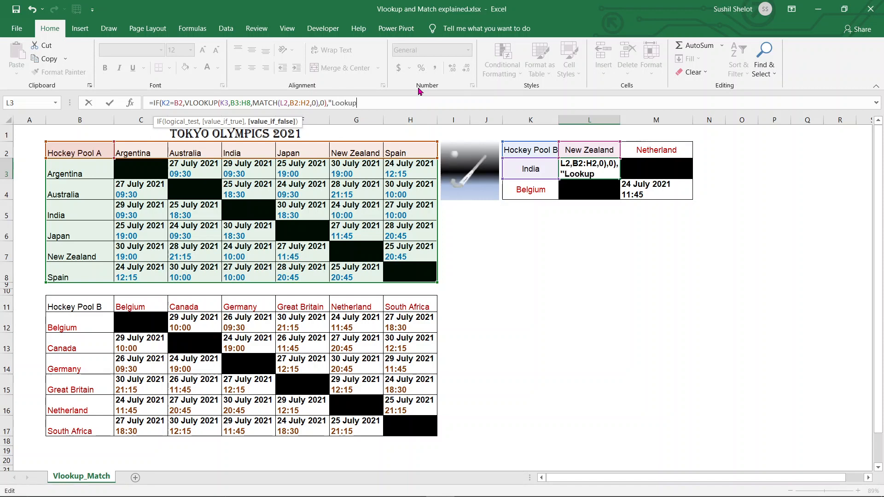
pyautogui.write(' fo')
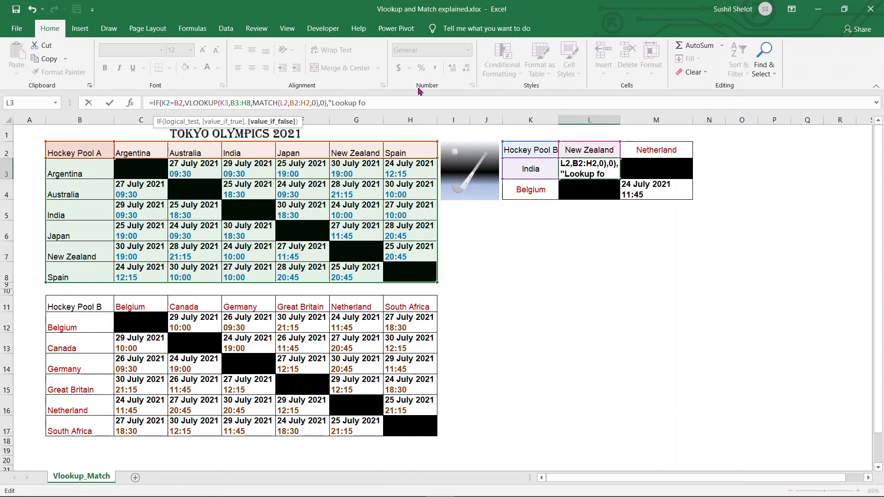
pyautogui.write('r pool')
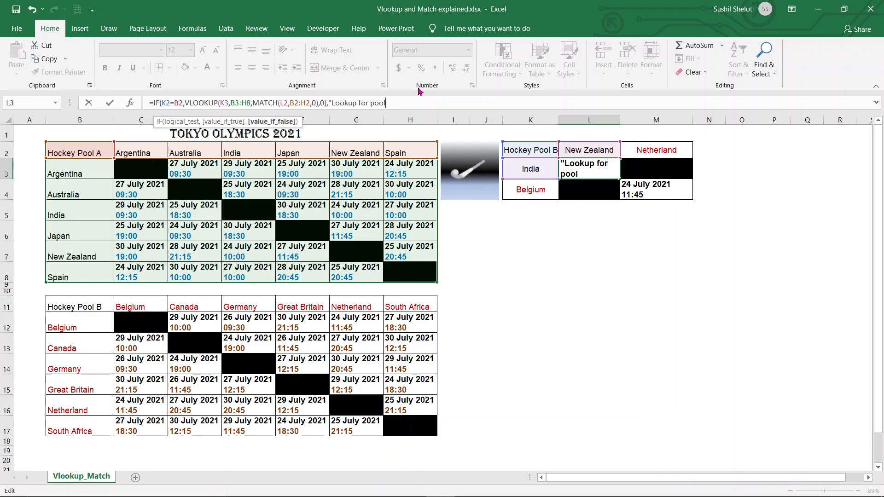
pyautogui.write(' B')
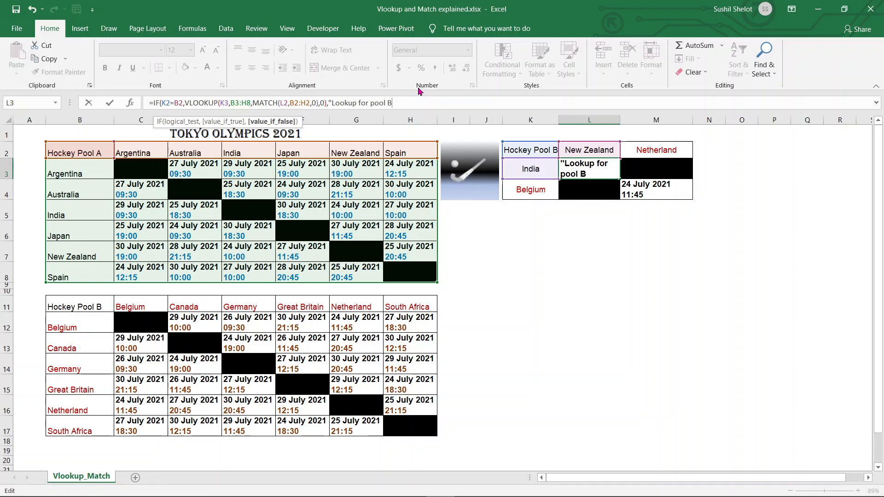
pyautogui.write(' matc')
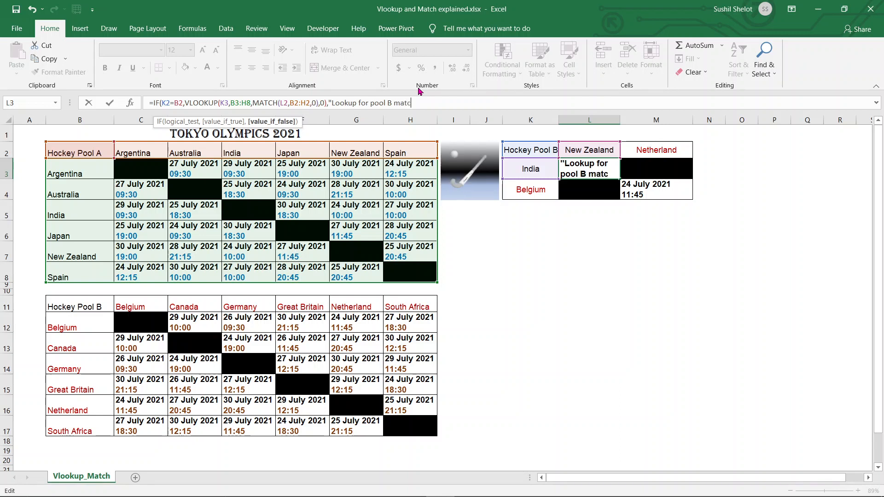
pyautogui.write('h"')
pyautogui.write(')')
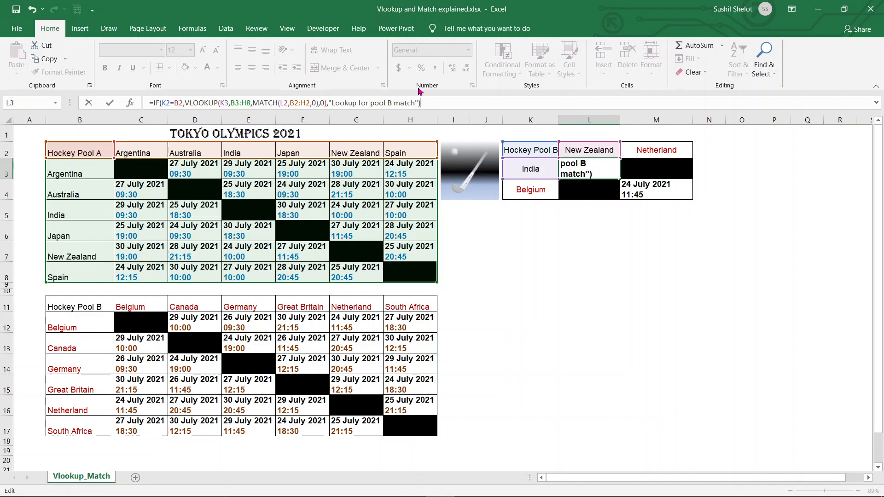
pyautogui.press('Return')
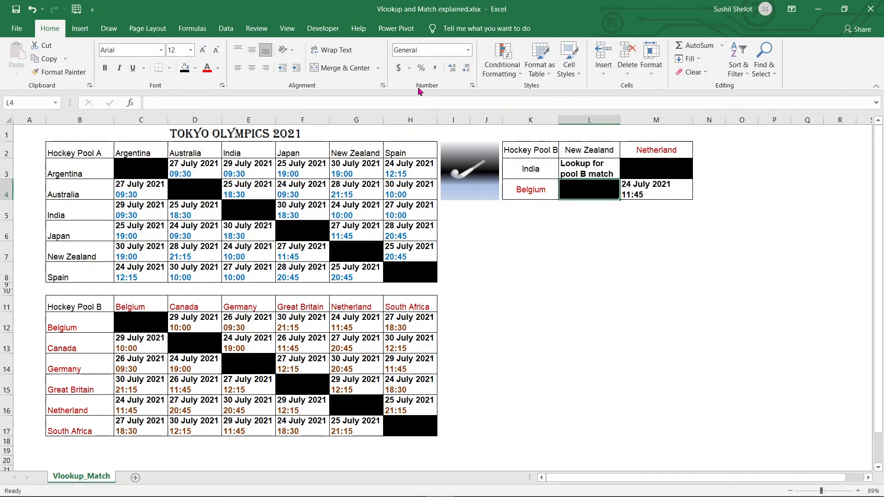
# Review the panel's teams India, New Zealand, Belgium and the L3 and M4 formulas
pyautogui.click(543, 148)
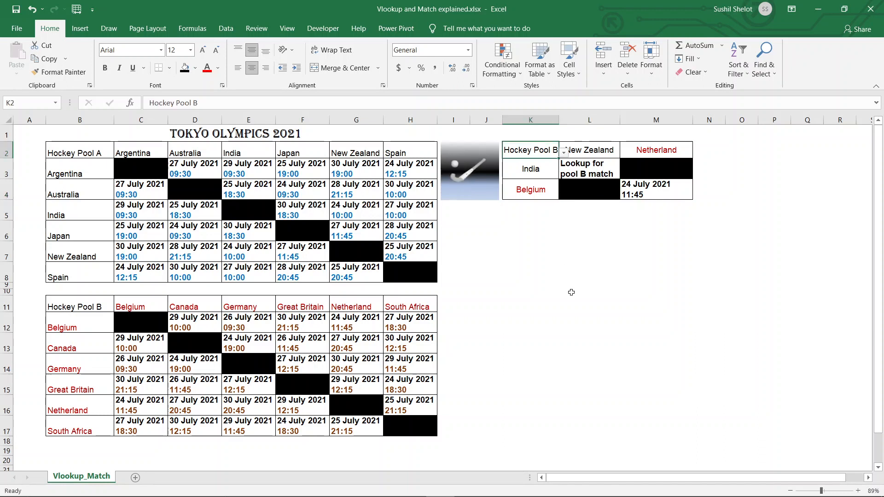
pyautogui.press('Right')
pyautogui.click(533, 172)
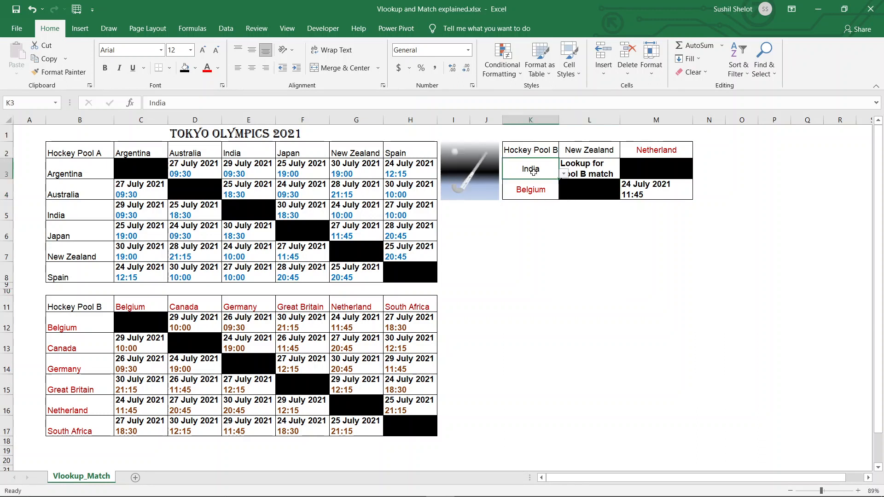
pyautogui.click(585, 155)
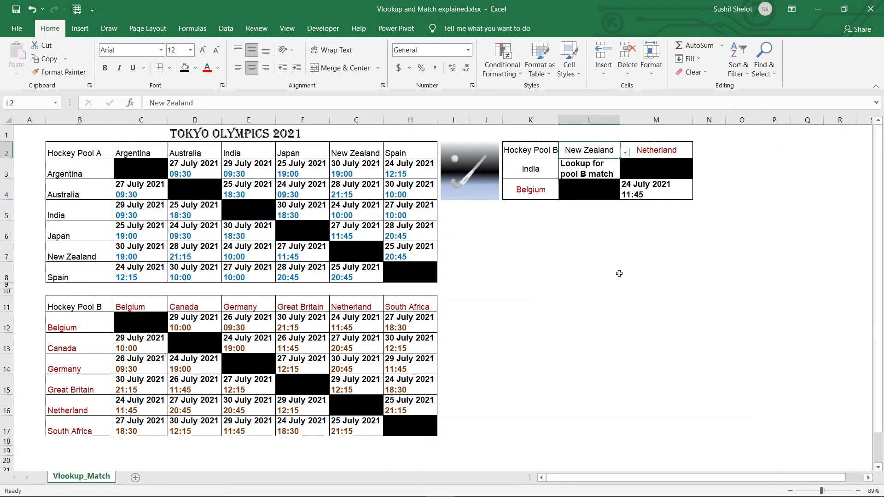
pyautogui.click(619, 273)
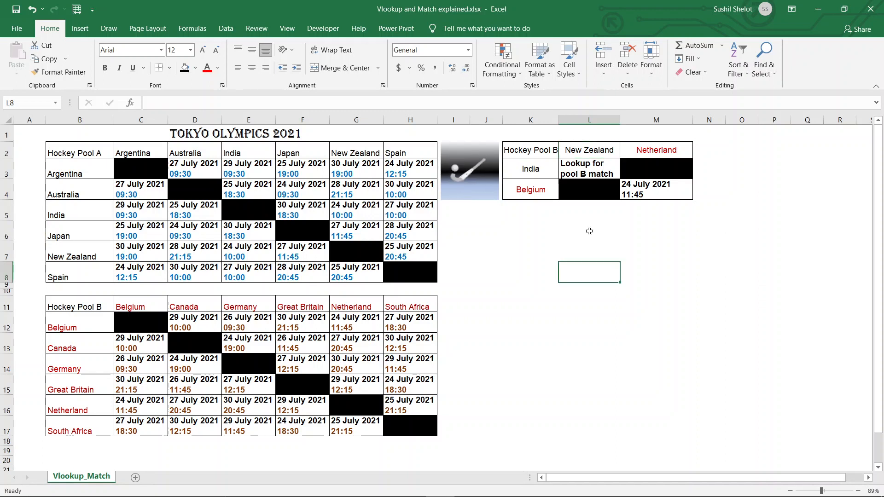
pyautogui.click(541, 174)
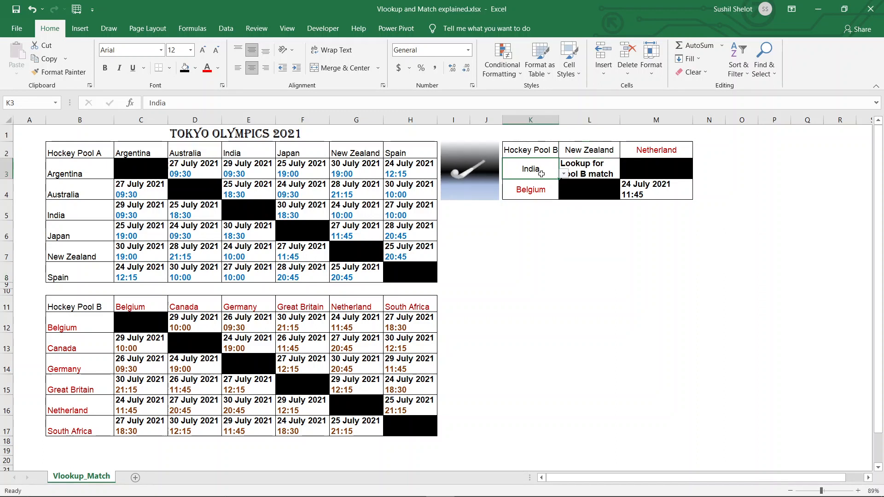
pyautogui.click(574, 150)
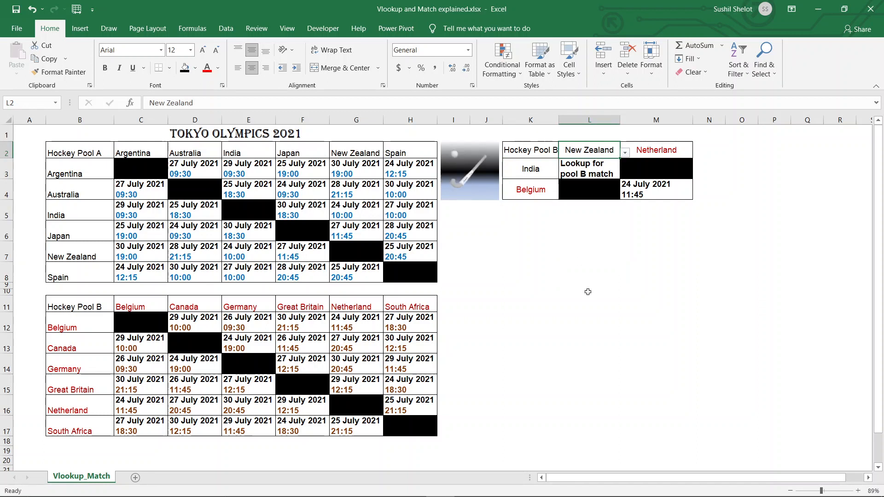
pyautogui.click(596, 173)
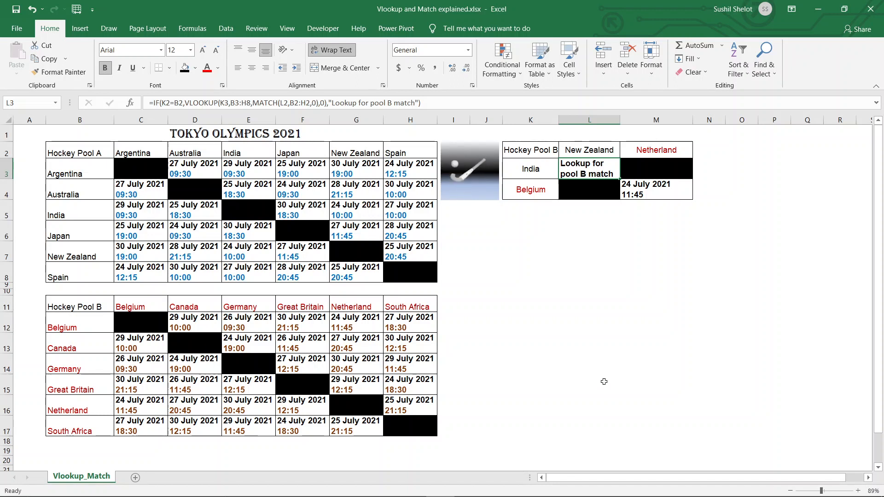
pyautogui.click(536, 193)
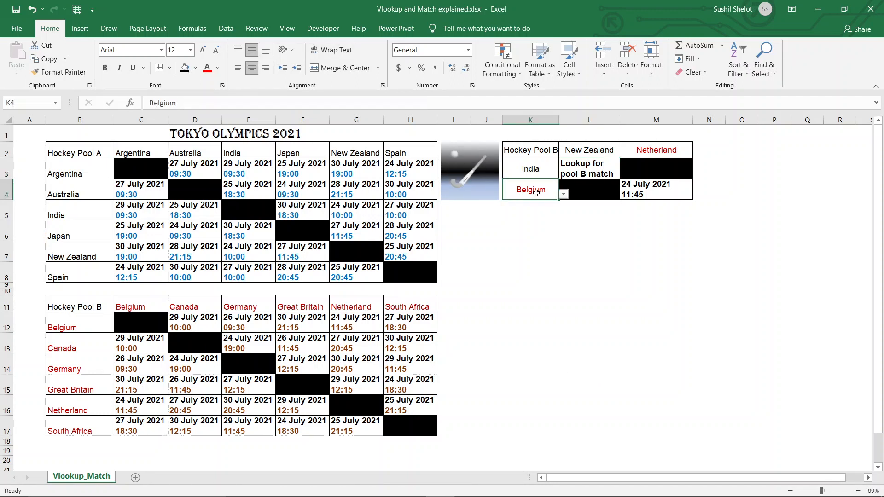
pyautogui.click(643, 168)
pyautogui.click(697, 313)
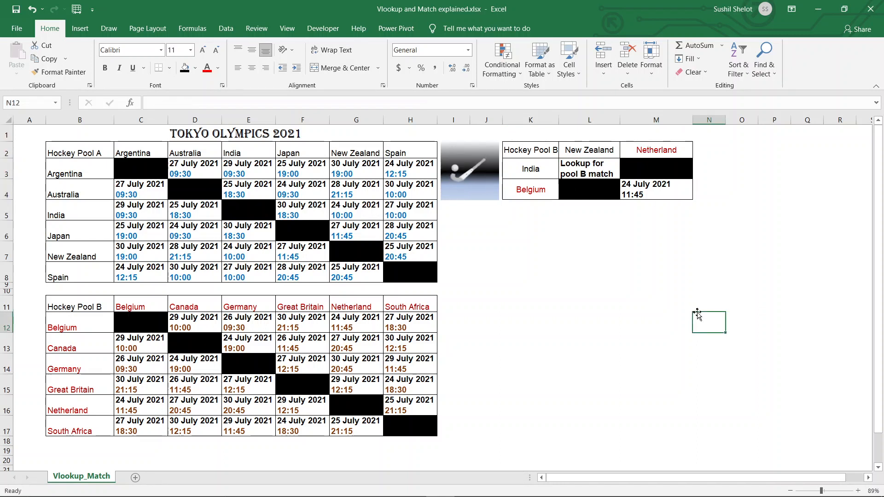
pyautogui.click(657, 196)
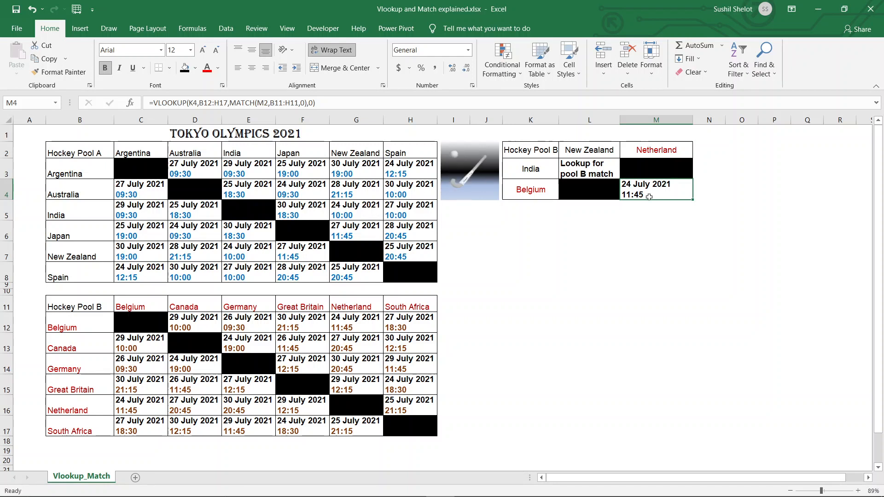
# Recheck K3, L2 and L3, then show K2's list of Hockey Pool A and B
pyautogui.click(533, 166)
pyautogui.click(597, 149)
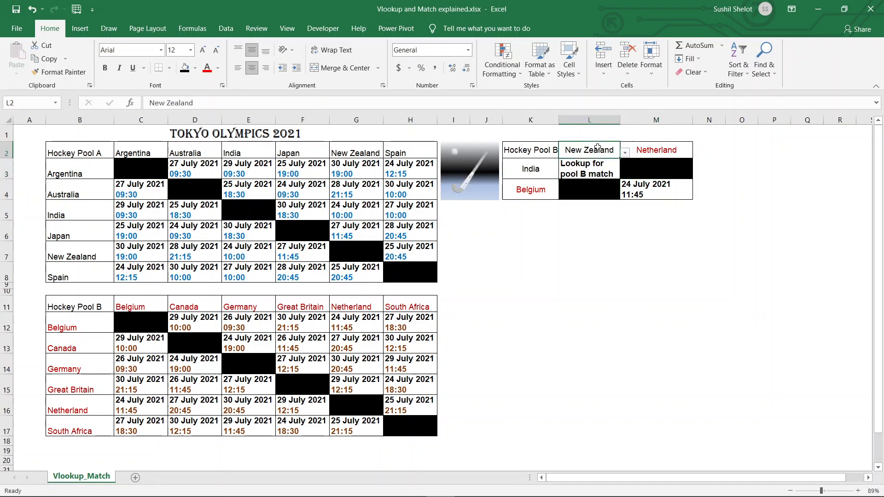
pyautogui.click(591, 171)
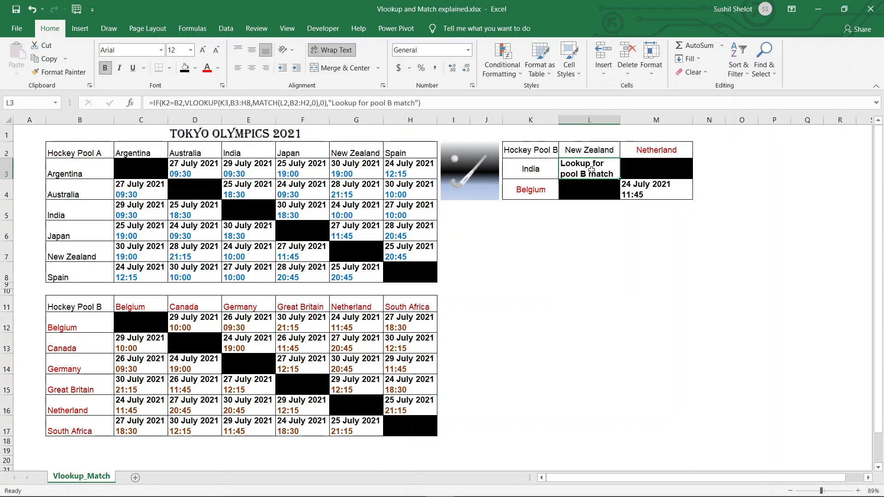
pyautogui.click(547, 150)
pyautogui.click(564, 152)
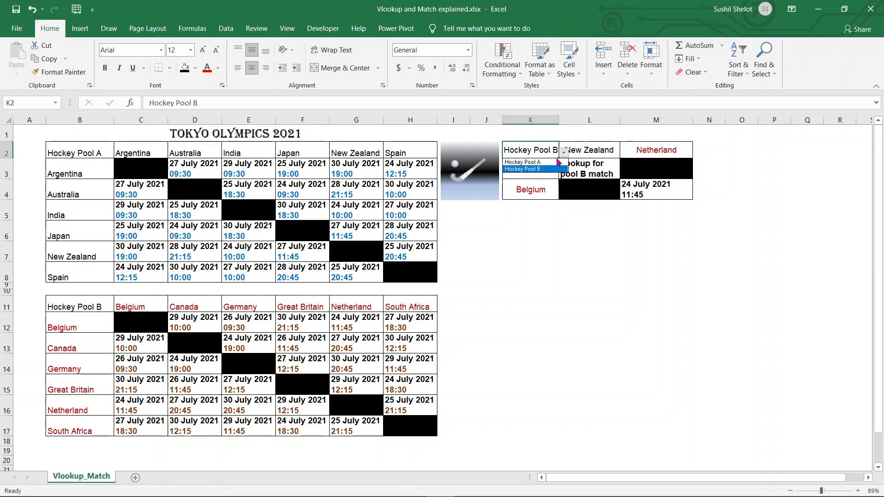
pyautogui.click(522, 162)
pyautogui.click(579, 257)
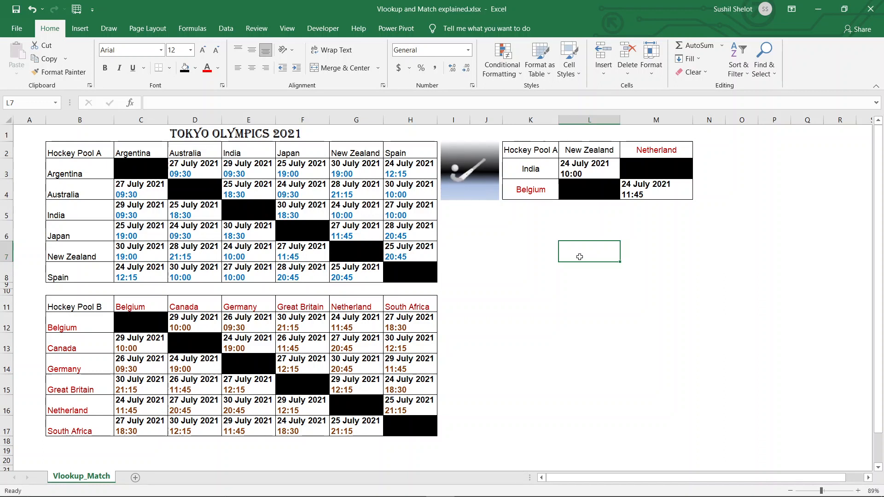
pyautogui.click(588, 176)
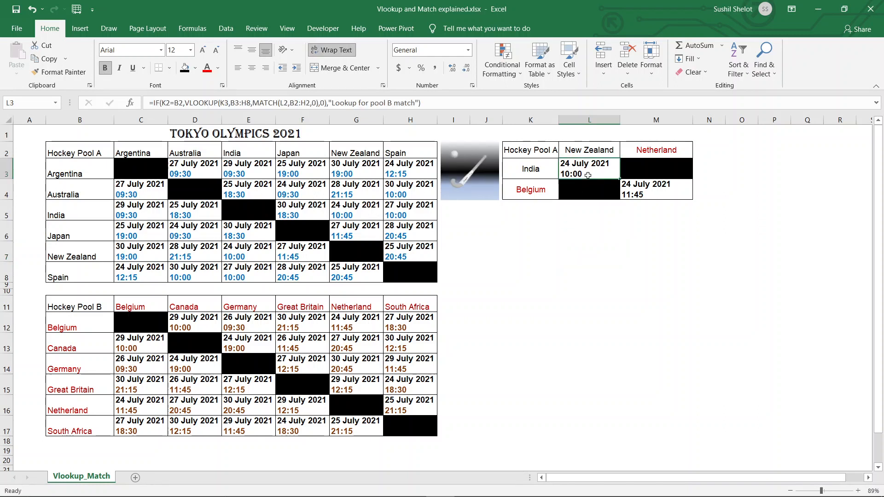
pyautogui.click(547, 152)
pyautogui.click(562, 153)
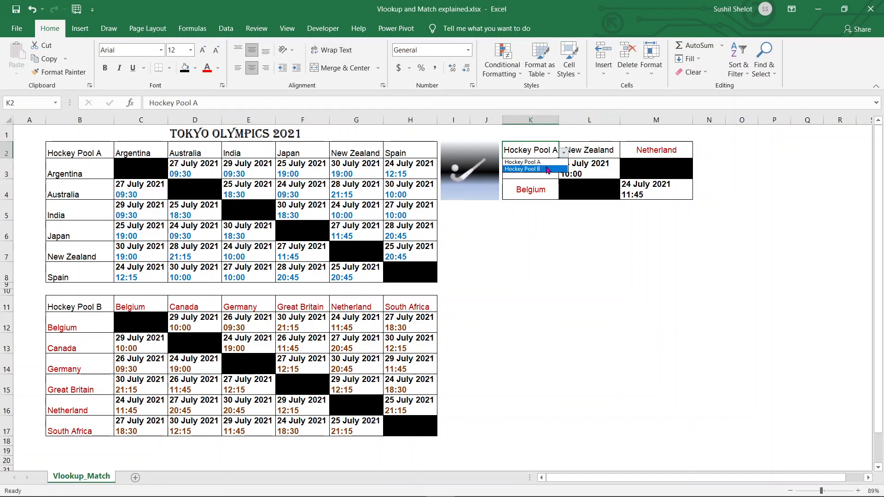
pyautogui.click(549, 169)
pyautogui.click(626, 319)
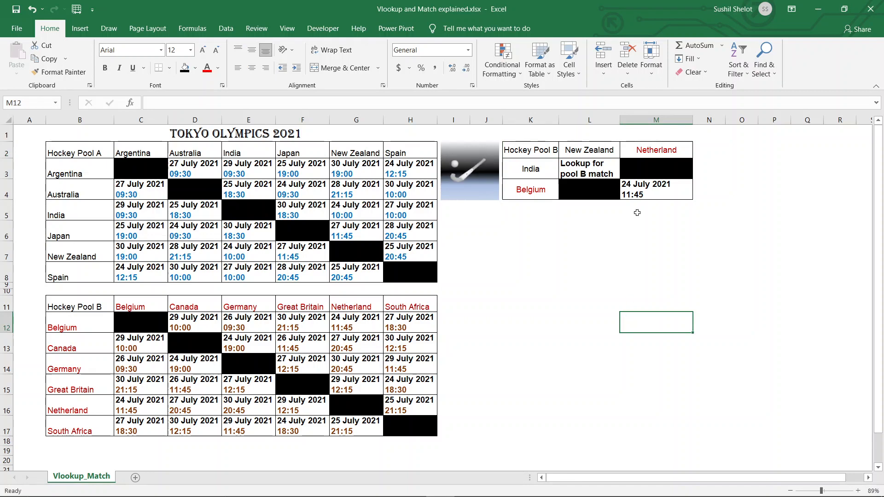
pyautogui.click(640, 195)
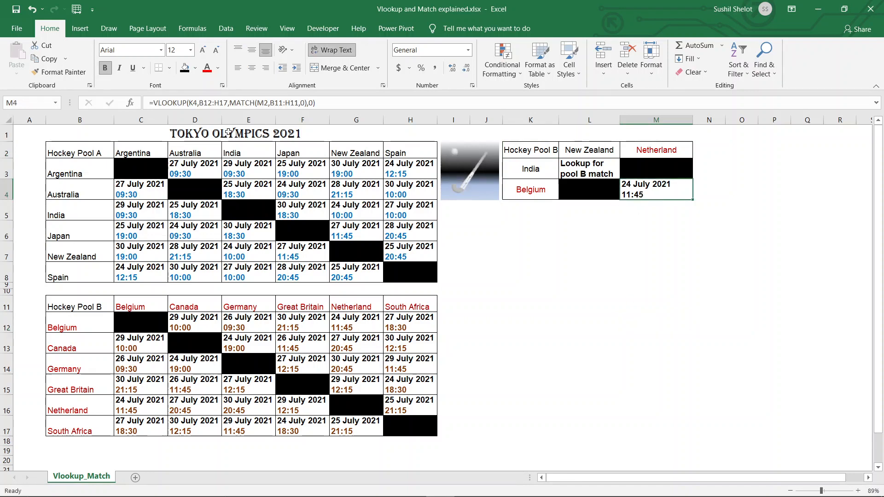
# Wrap M4's lookup in an IF testing K2=B11
pyautogui.click(153, 102)
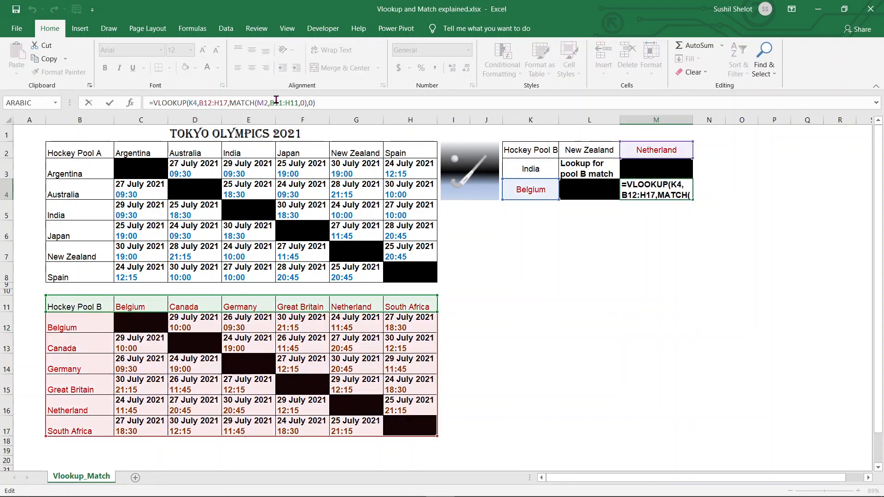
pyautogui.write('if')
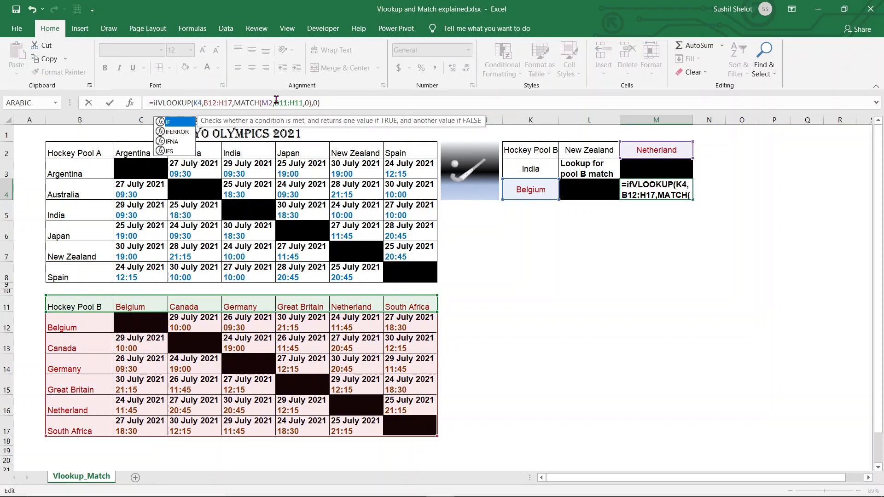
pyautogui.doubleClick(168, 123)
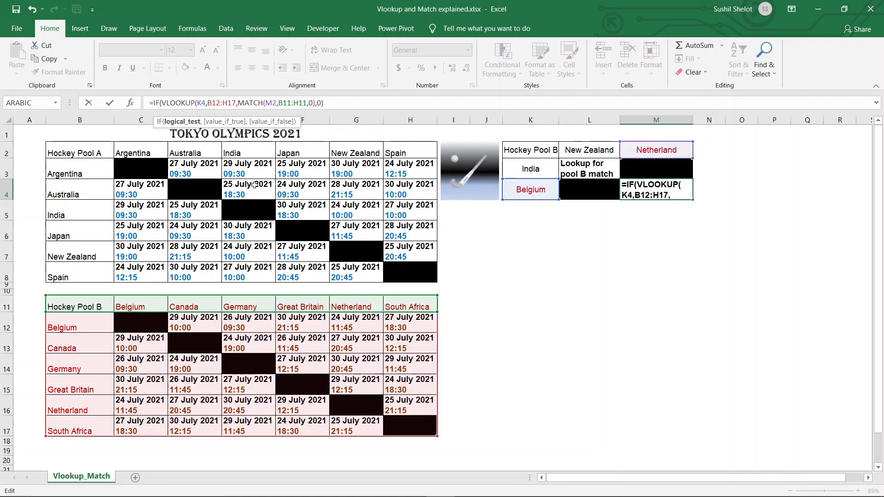
pyautogui.click(514, 148)
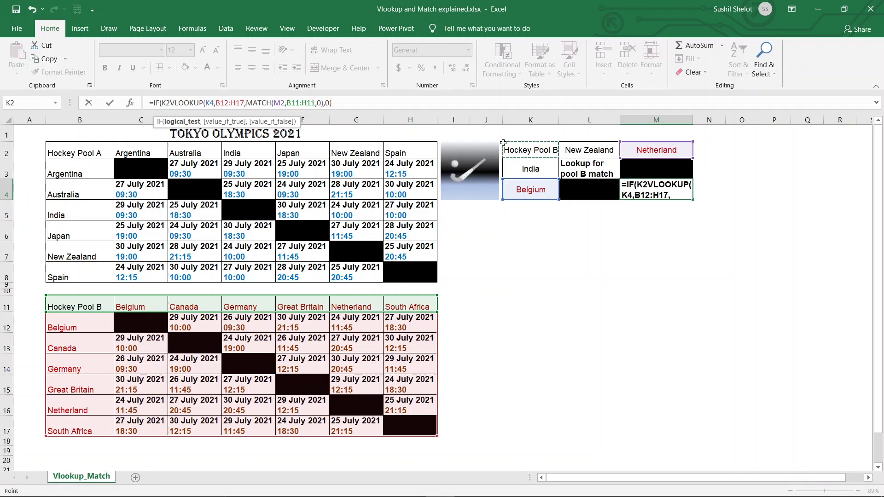
pyautogui.write('=')
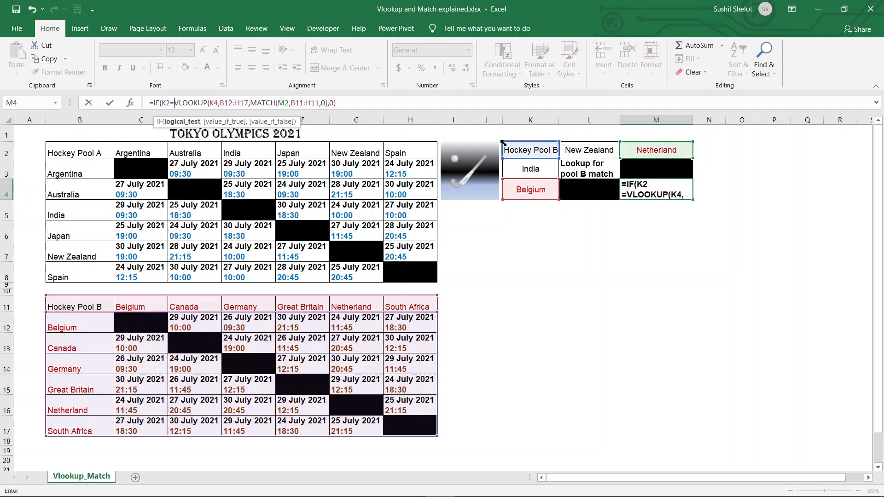
pyautogui.click(95, 304)
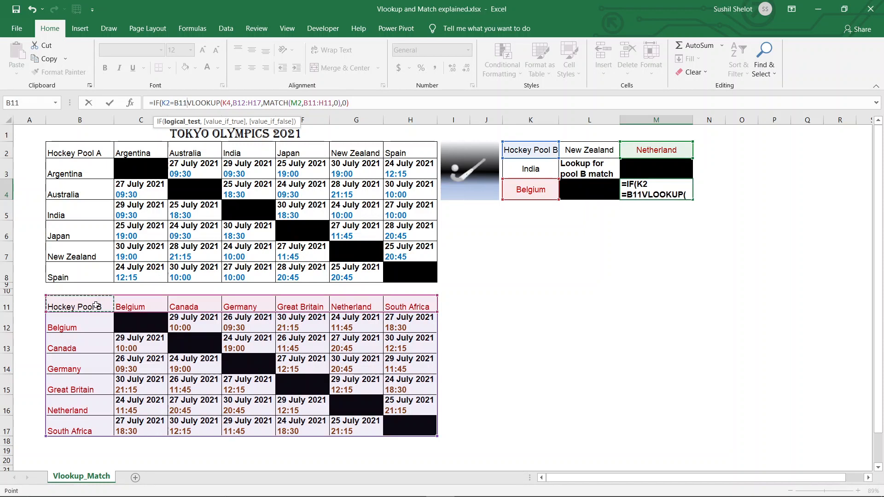
pyautogui.write(',')
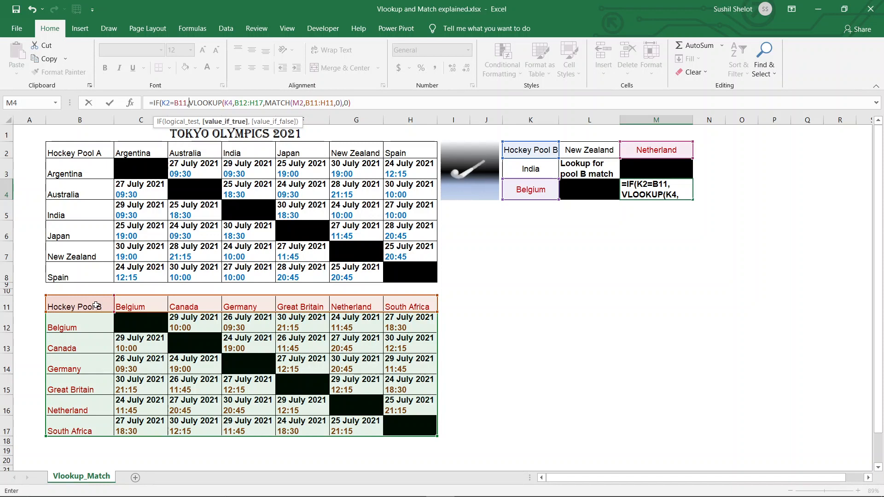
# Add the fallback text "Lookup for pool A match", close the IF and commit
pyautogui.click(352, 105)
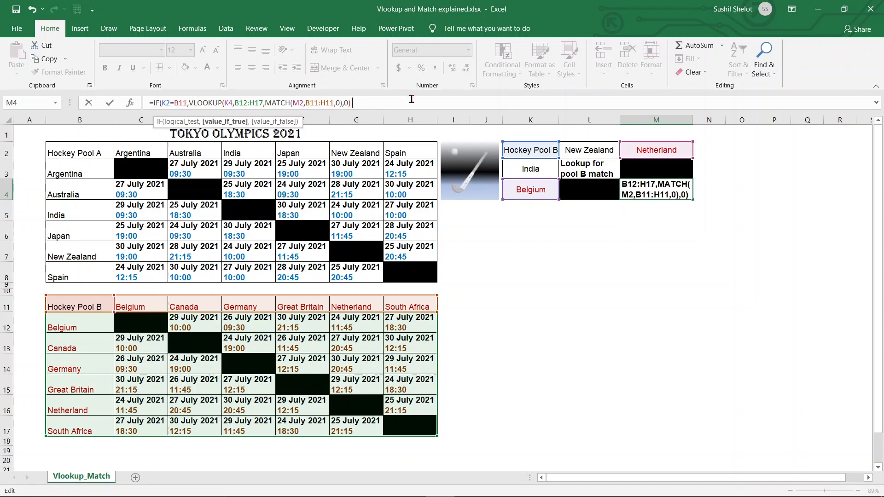
pyautogui.write(',')
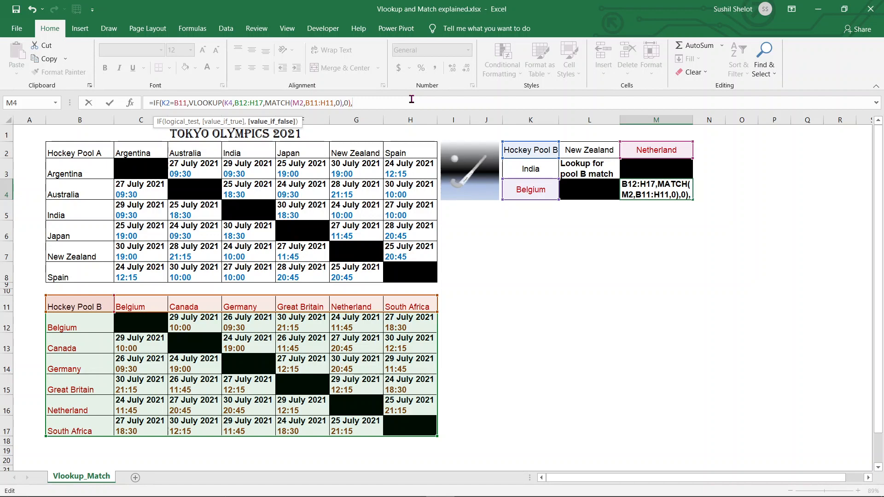
pyautogui.write('"Look')
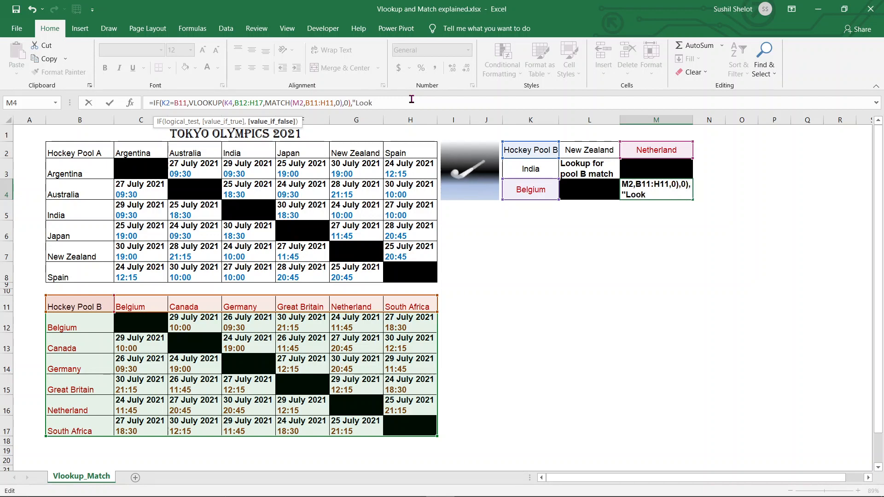
pyautogui.write('up for')
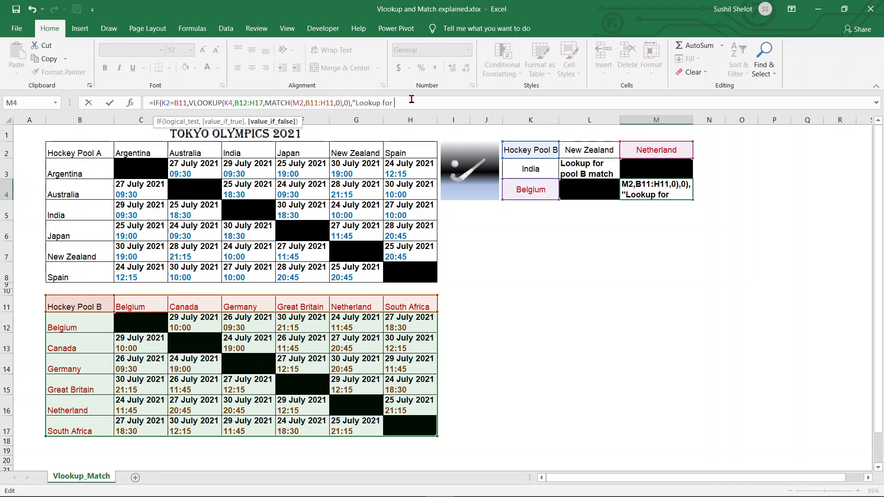
pyautogui.write(' po')
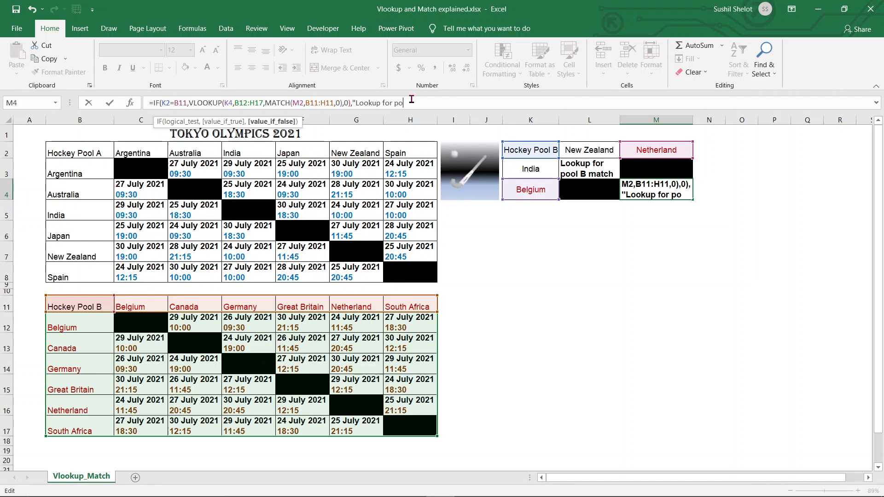
pyautogui.write('ol A')
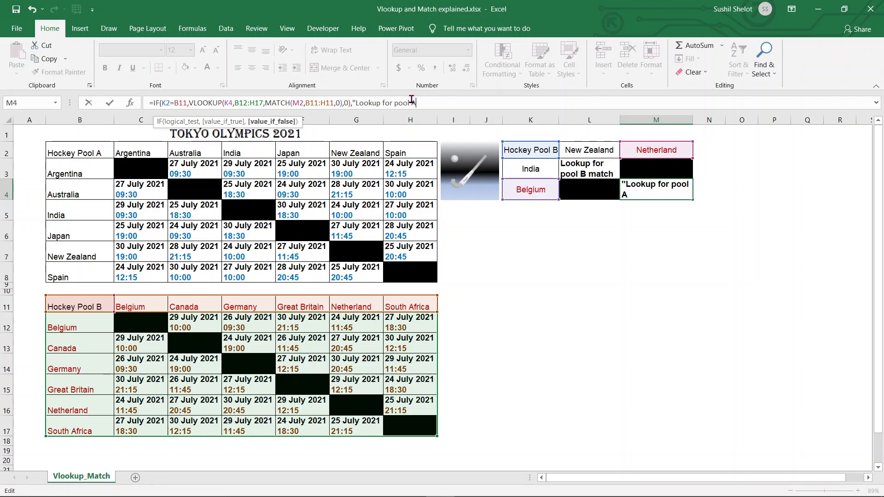
pyautogui.write('tch')
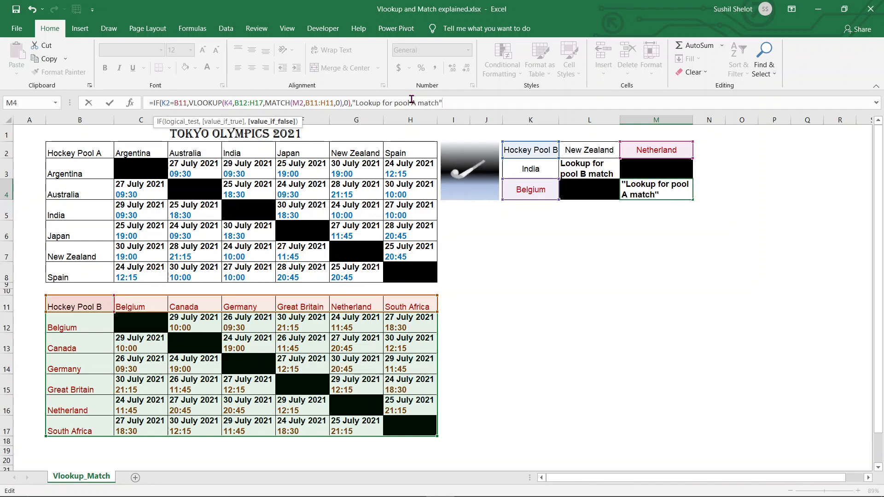
pyautogui.write('")')
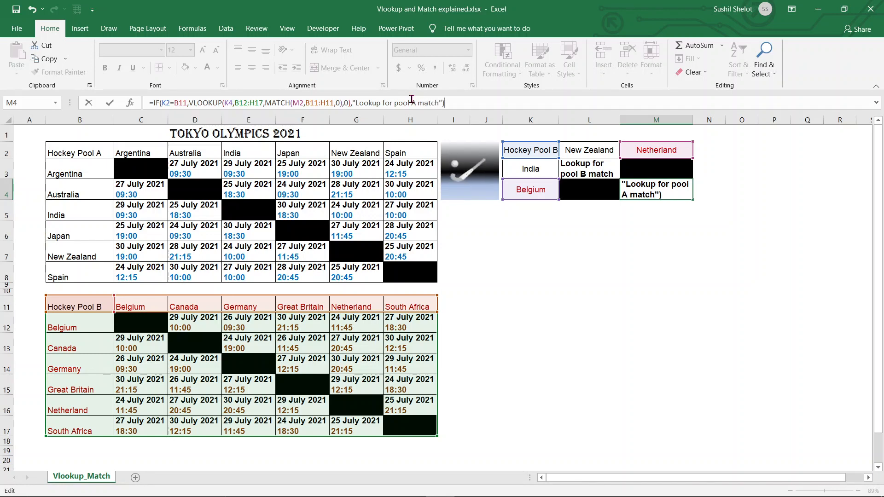
pyautogui.press('Return')
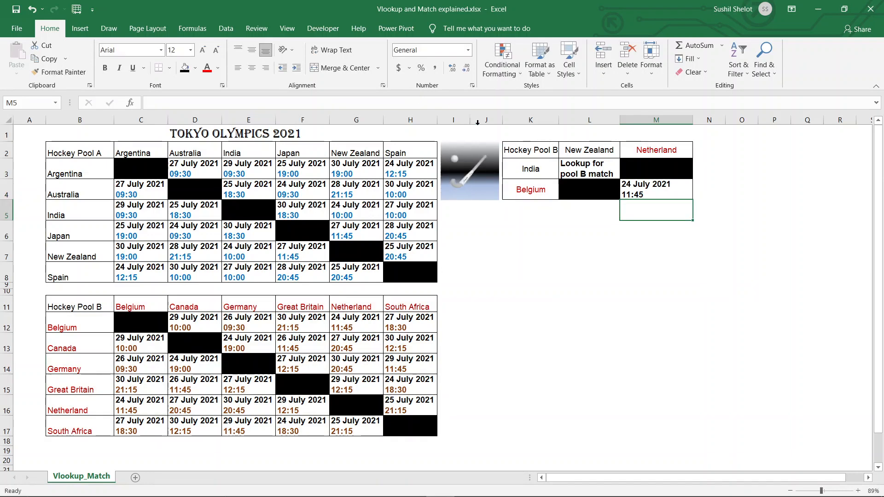
# Review K2, M4, K4 and M2, then set M2's opponent to Canada
pyautogui.click(543, 152)
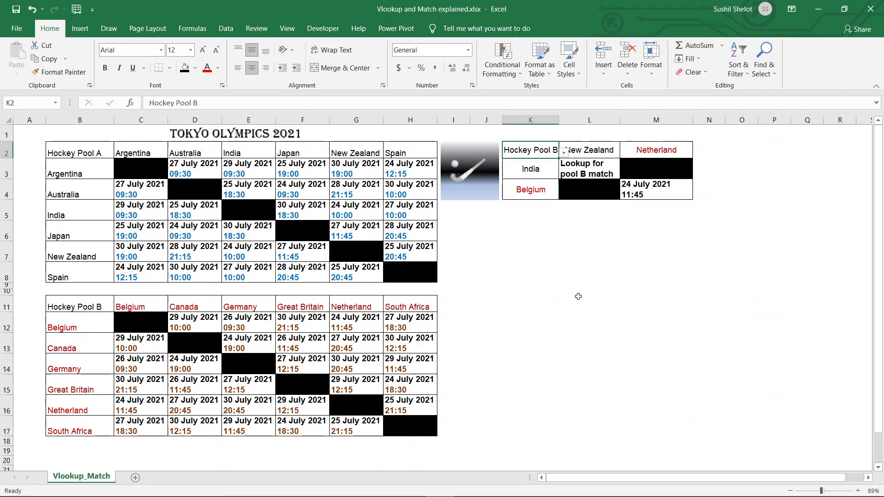
pyautogui.click(661, 196)
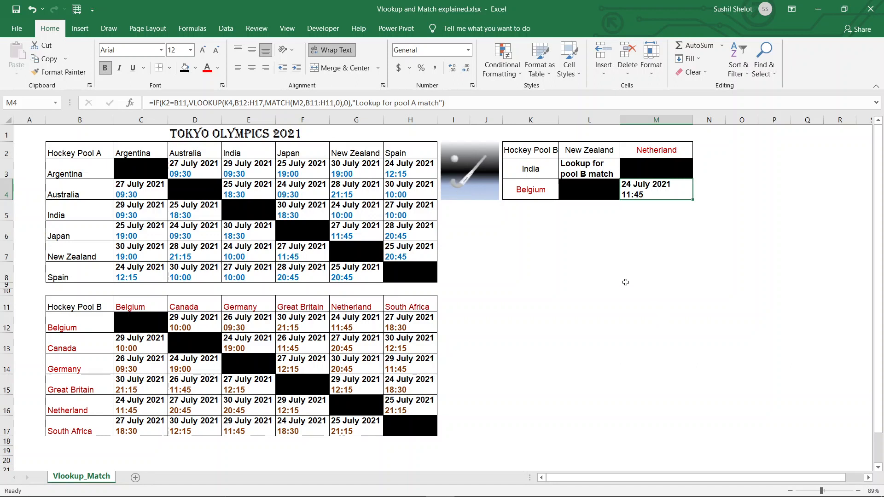
pyautogui.click(538, 196)
pyautogui.click(645, 151)
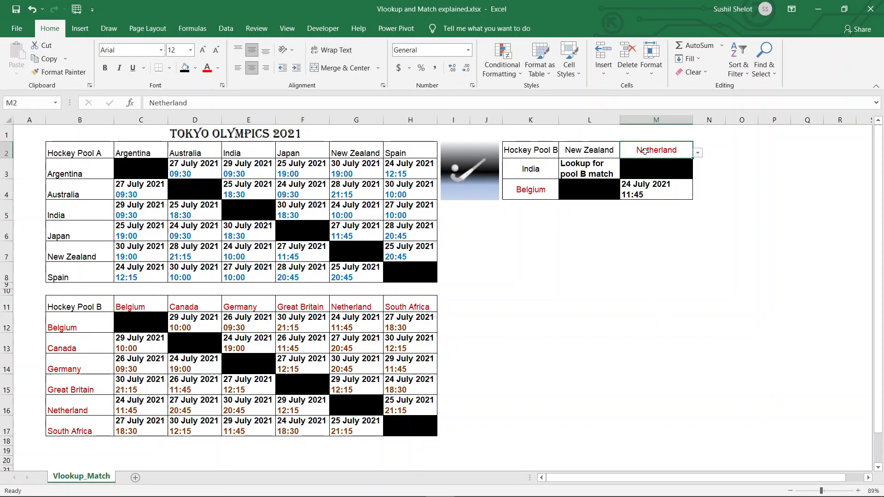
pyautogui.click(535, 190)
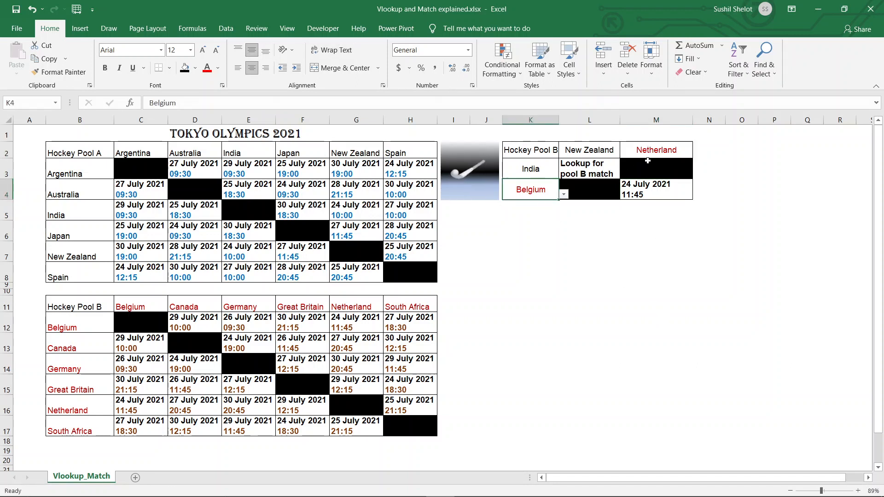
pyautogui.keyDown('ctrl'); pyautogui.click(656, 154); pyautogui.keyUp('ctrl')
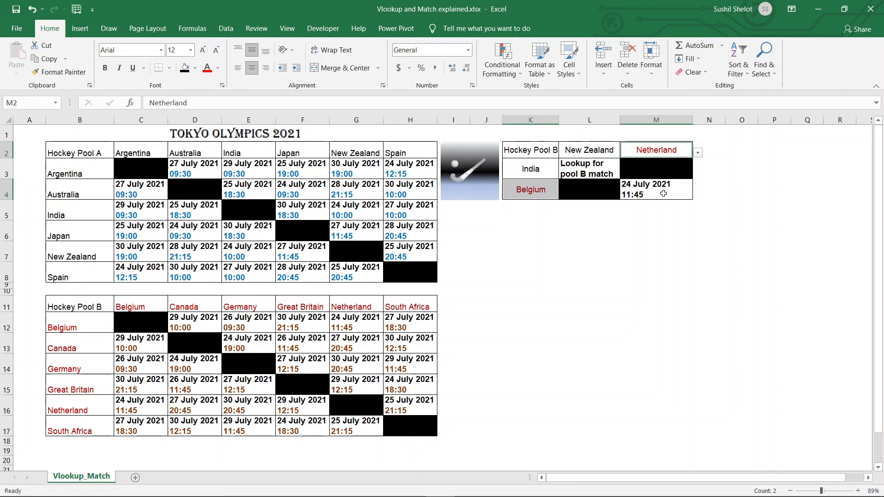
pyautogui.click(544, 193)
pyautogui.click(672, 151)
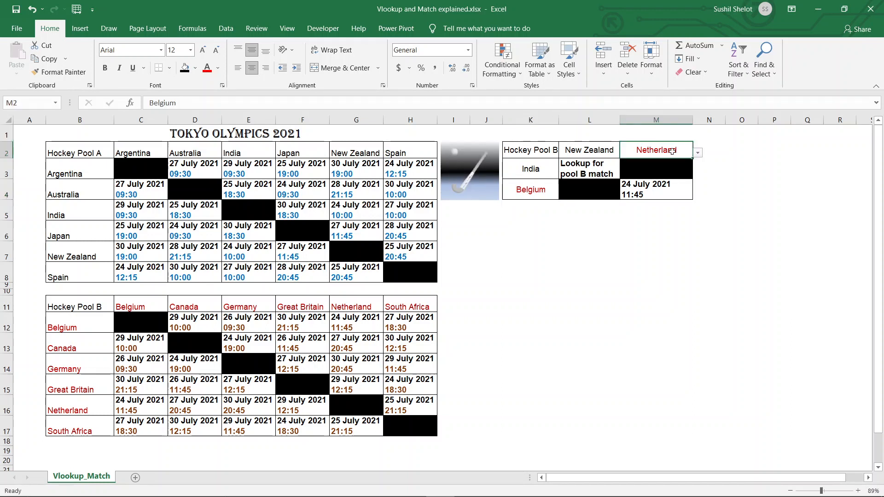
pyautogui.click(697, 153)
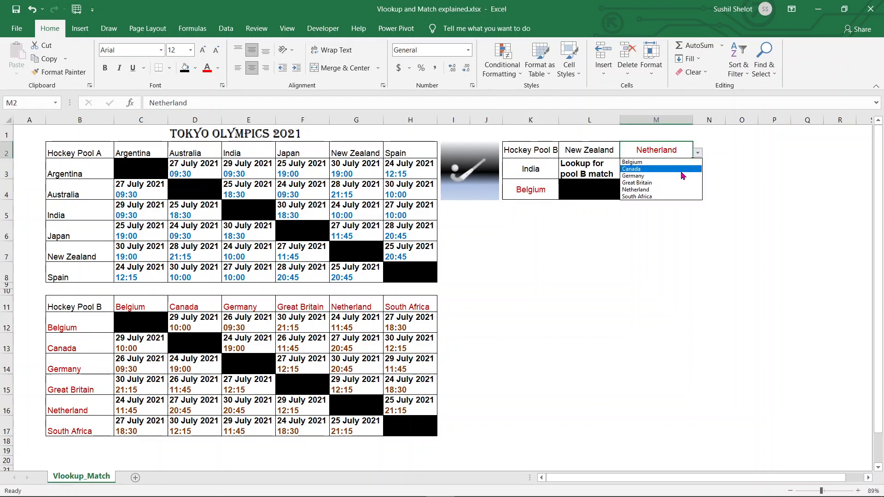
pyautogui.click(682, 170)
pyautogui.click(739, 210)
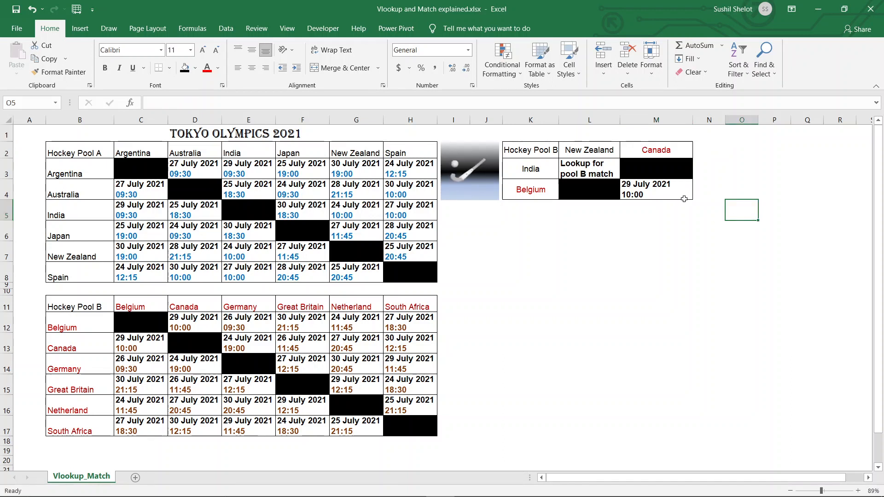
# Switch K2 to Hockey Pool A so L3 shows 24 July 2021 10:00
pyautogui.click(553, 153)
pyautogui.click(564, 155)
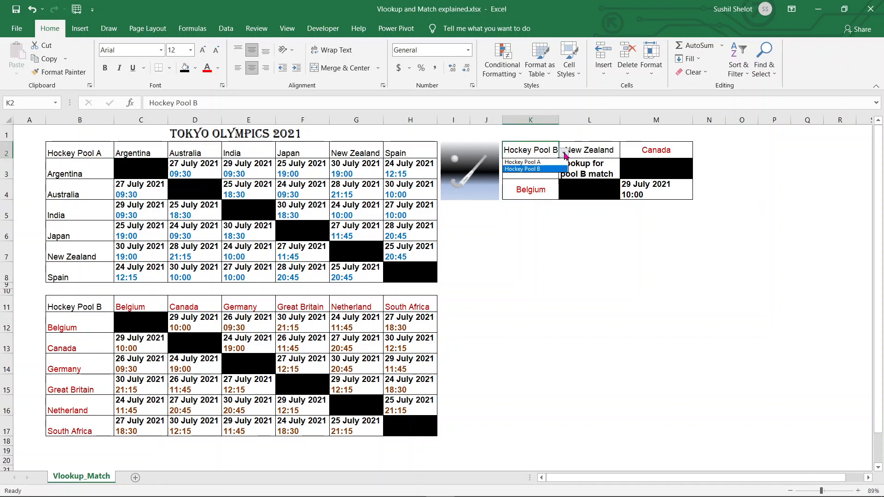
pyautogui.click(553, 161)
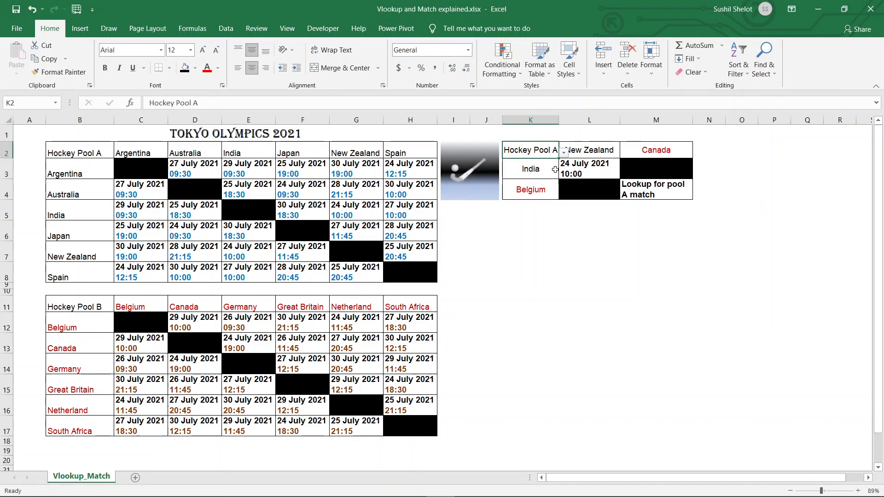
pyautogui.click(680, 239)
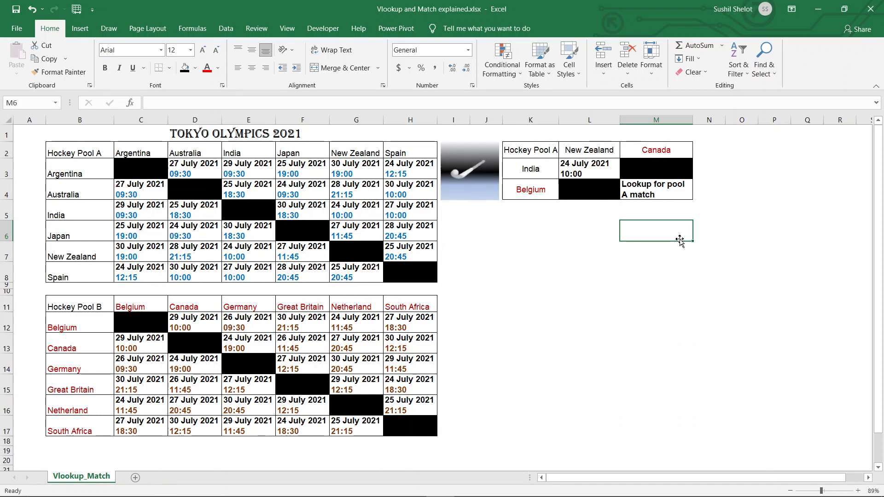
# Hide schedule columns B through H so only the lookup panel and hockey image remain
pyautogui.click(533, 153)
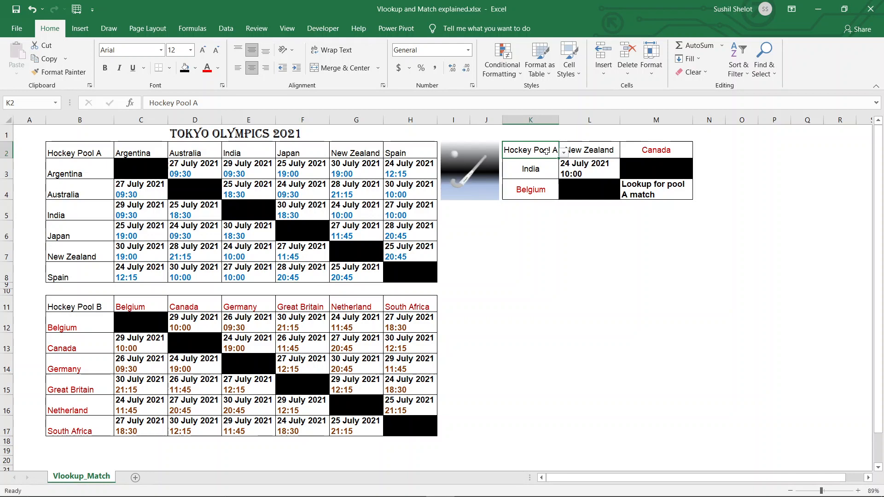
pyautogui.moveTo(411, 119); pyautogui.dragTo(82, 138)
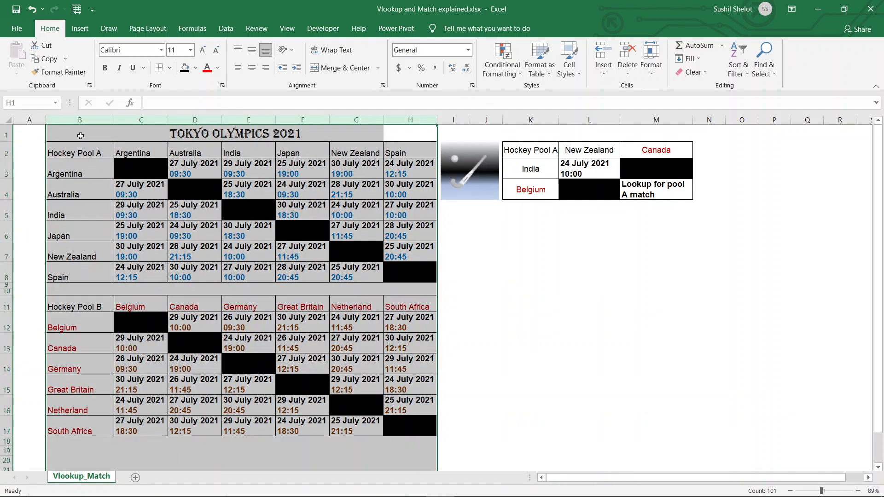
pyautogui.rightClick(237, 121)
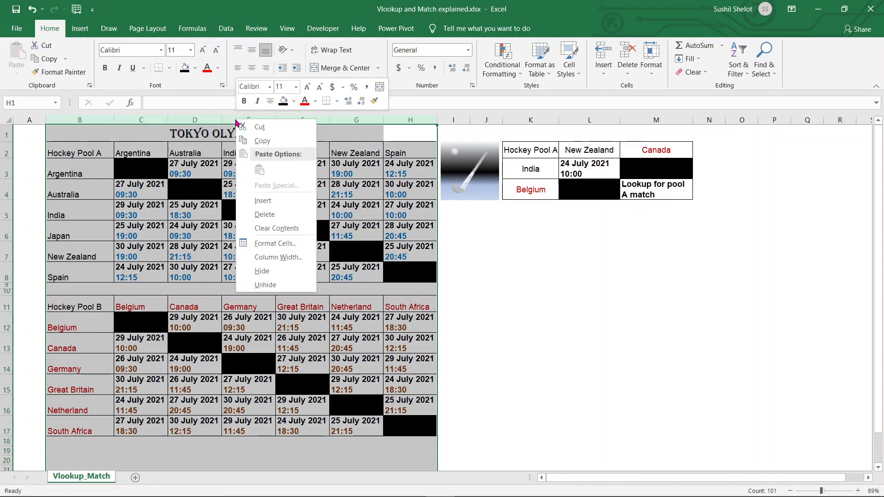
pyautogui.click(262, 271)
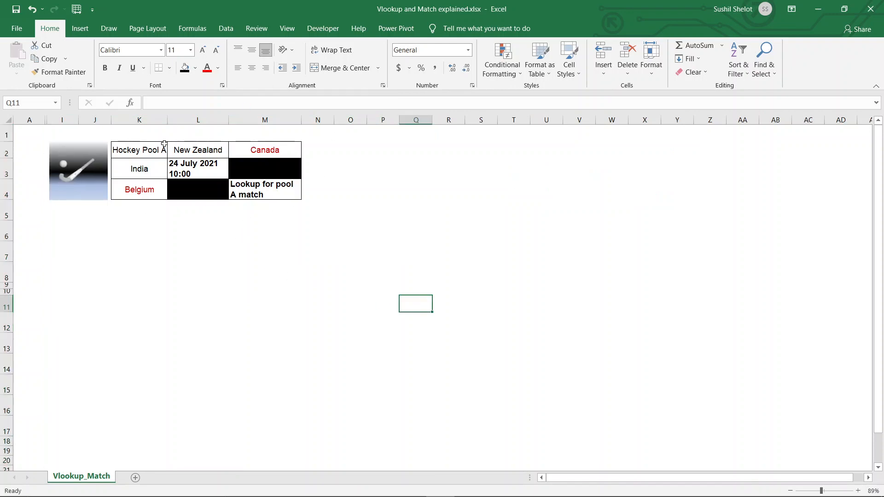
# Set K2's pool dropdown to Hockey Pool B, so M4 shows 29 July 2021 10:00
pyautogui.click(190, 253)
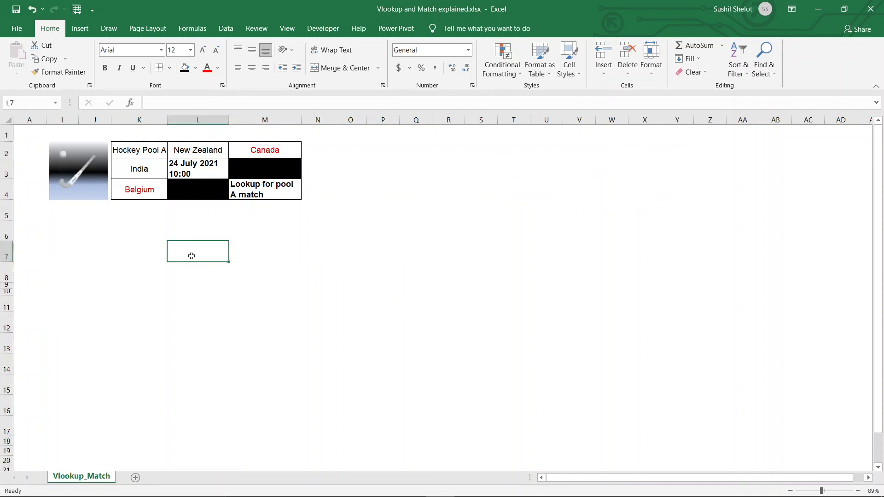
pyautogui.click(157, 154)
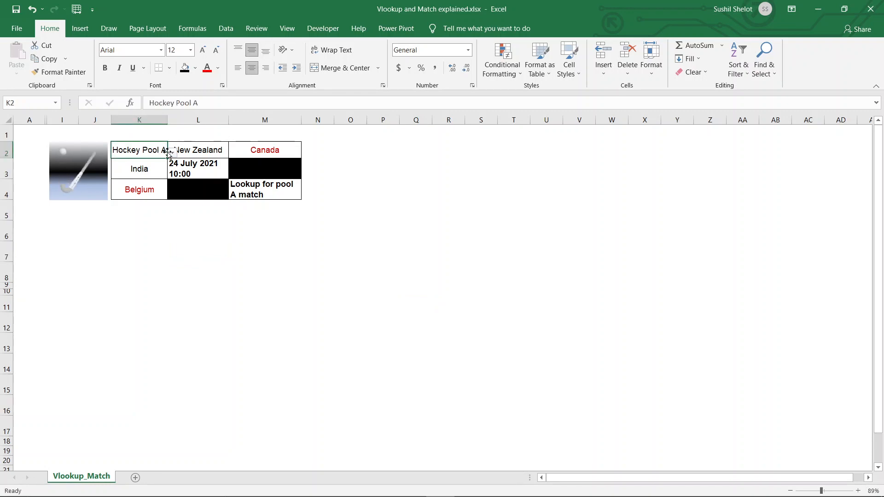
pyautogui.click(172, 153)
pyautogui.click(158, 169)
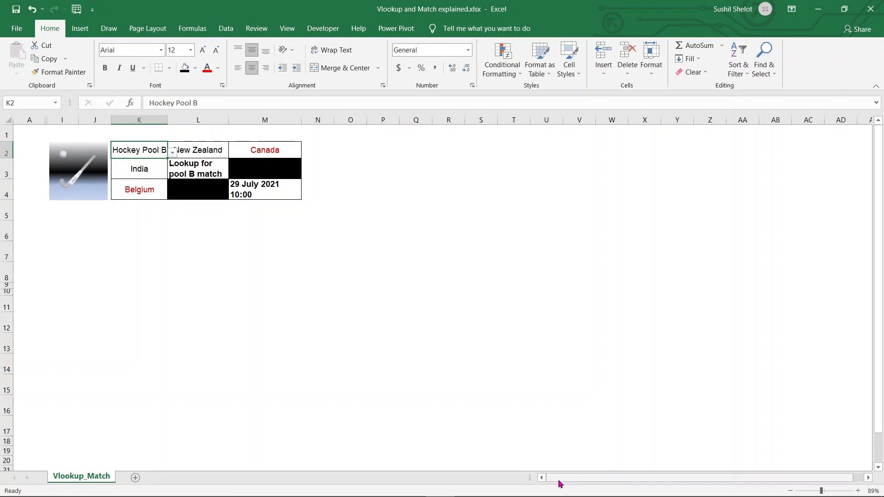
# Switch to the Vlookup and Match.pptx slide show in PowerPoint
pyautogui.moveTo(549, 496)
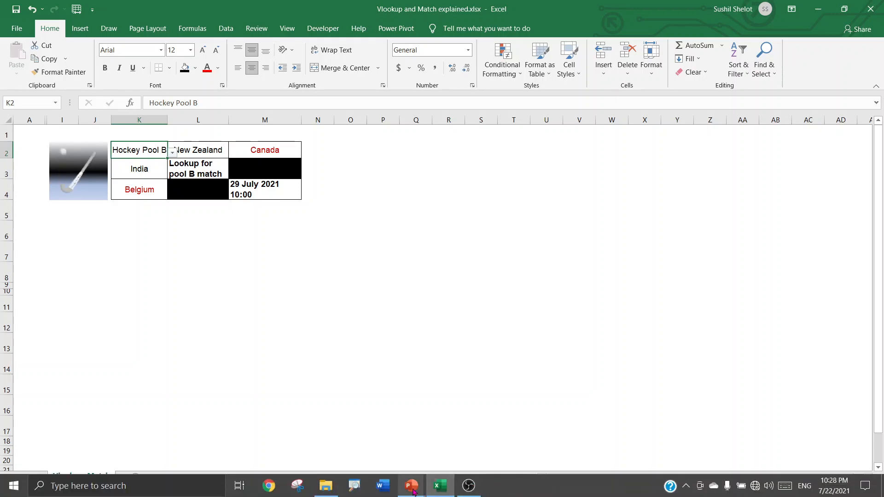
pyautogui.moveTo(405, 479)
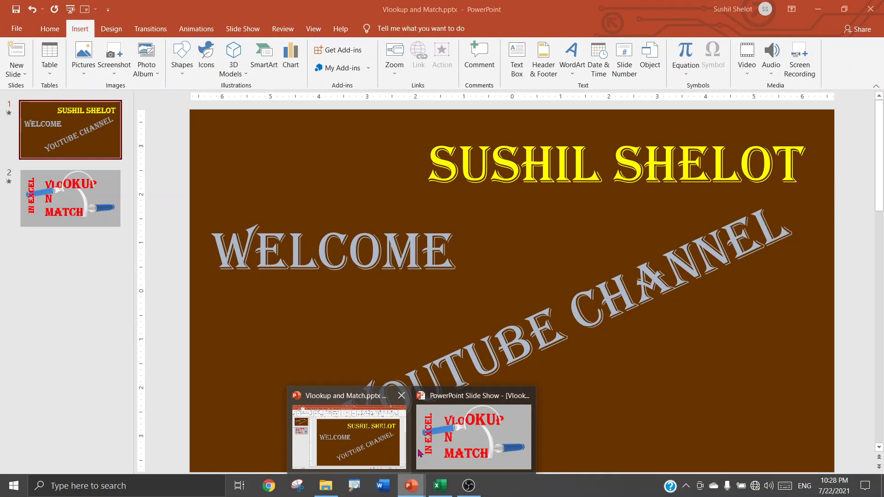
pyautogui.click(428, 452)
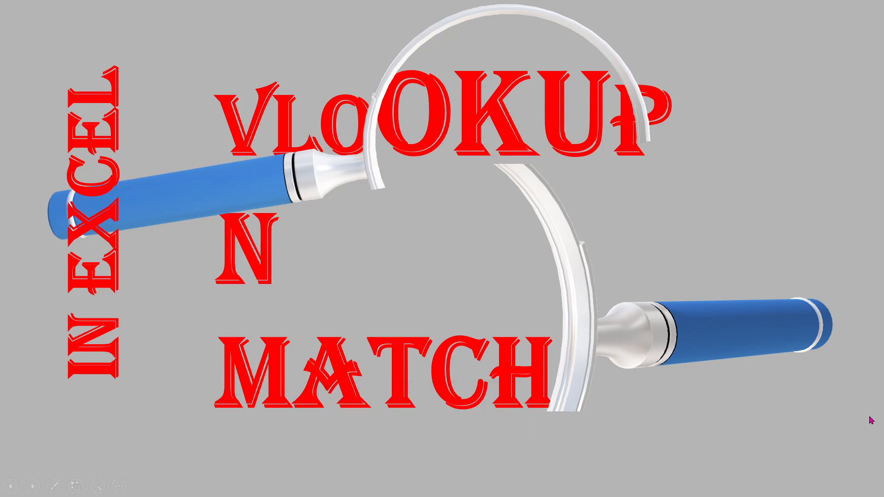